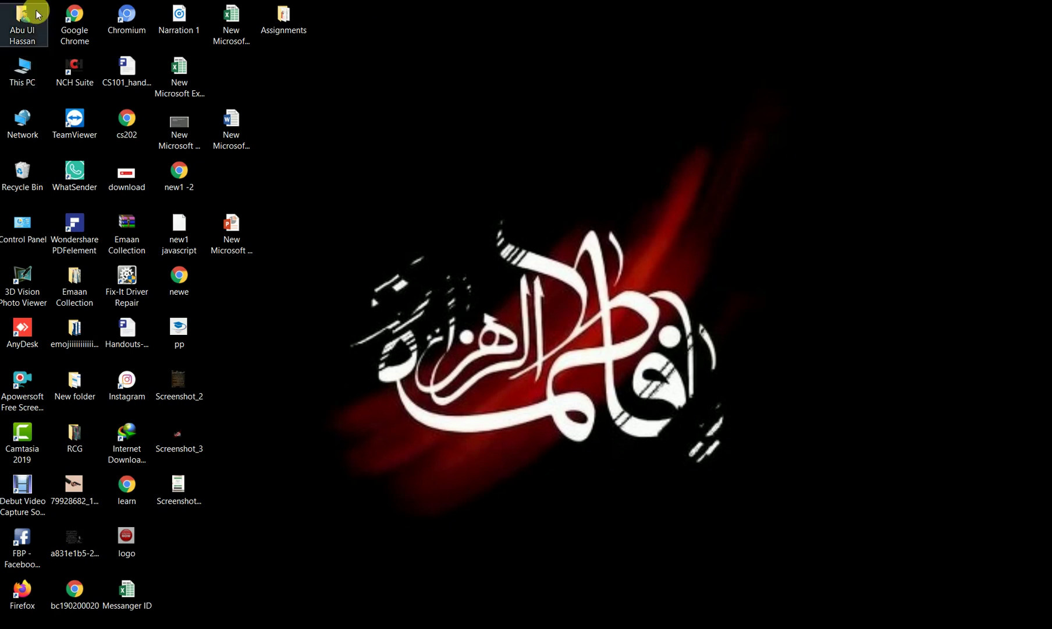
Launch Chrome, maximize its window and bring up the History page with Ctrl+H.
double_click(60, 21)
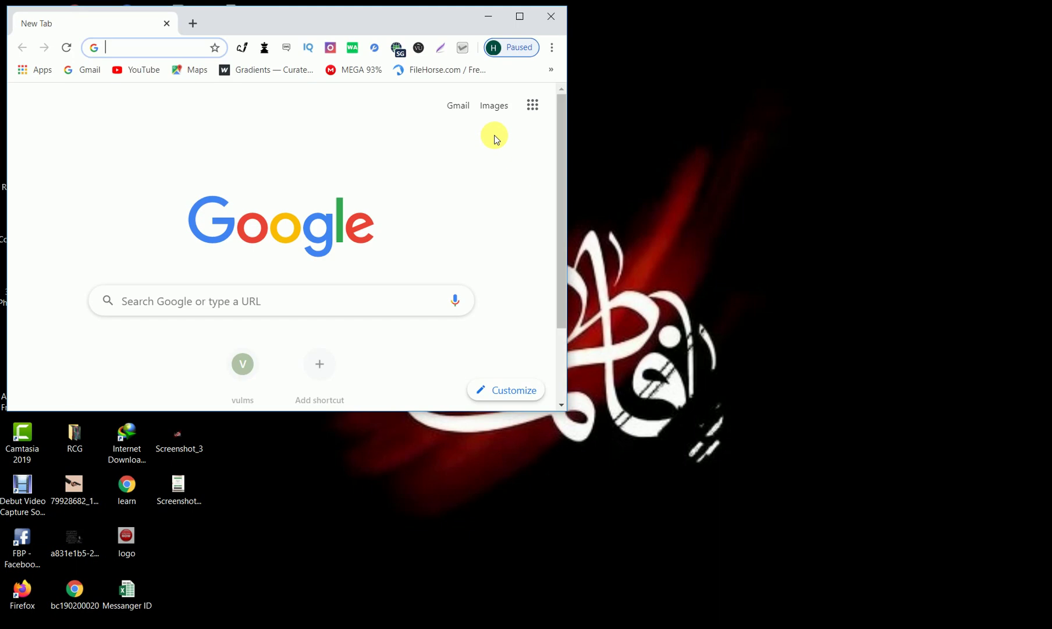
click(518, 15)
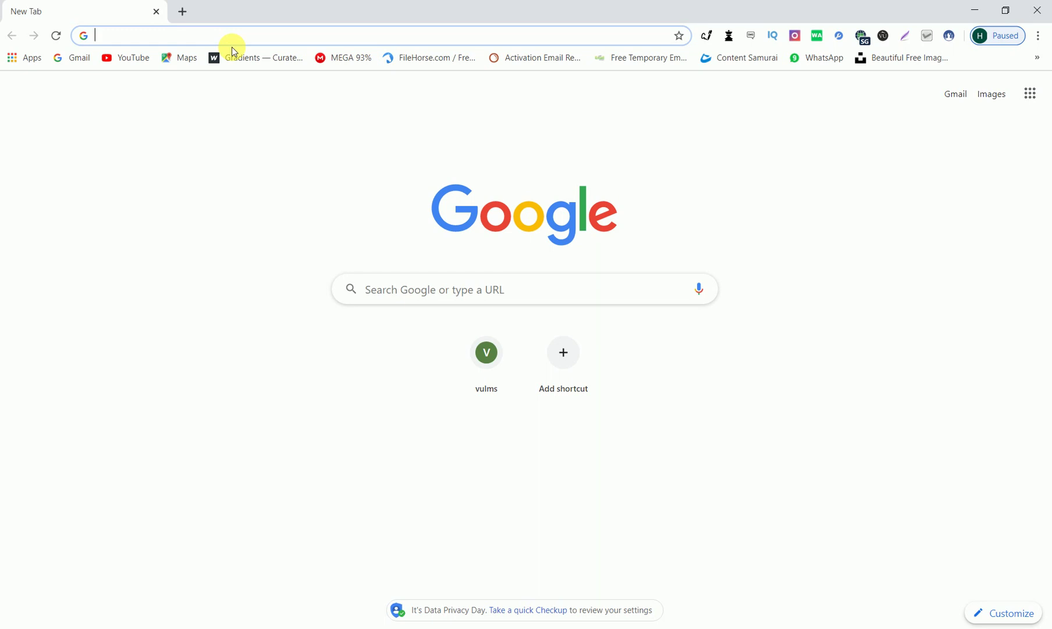
key(ctrl+h)
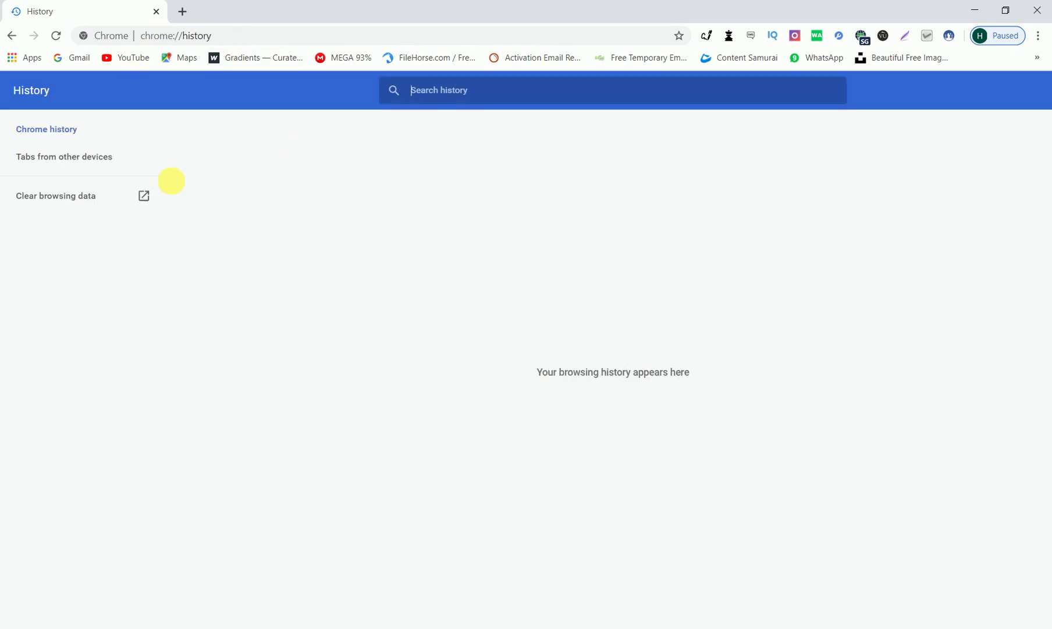
Clear all browsing data for All time, then close the Settings tab.
click(67, 134)
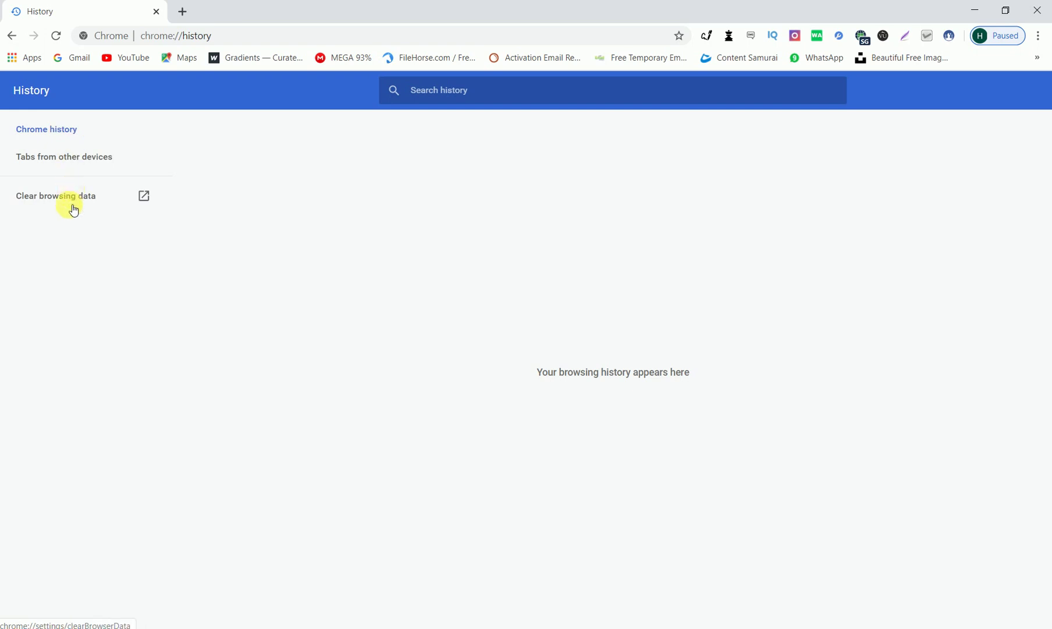
click(73, 198)
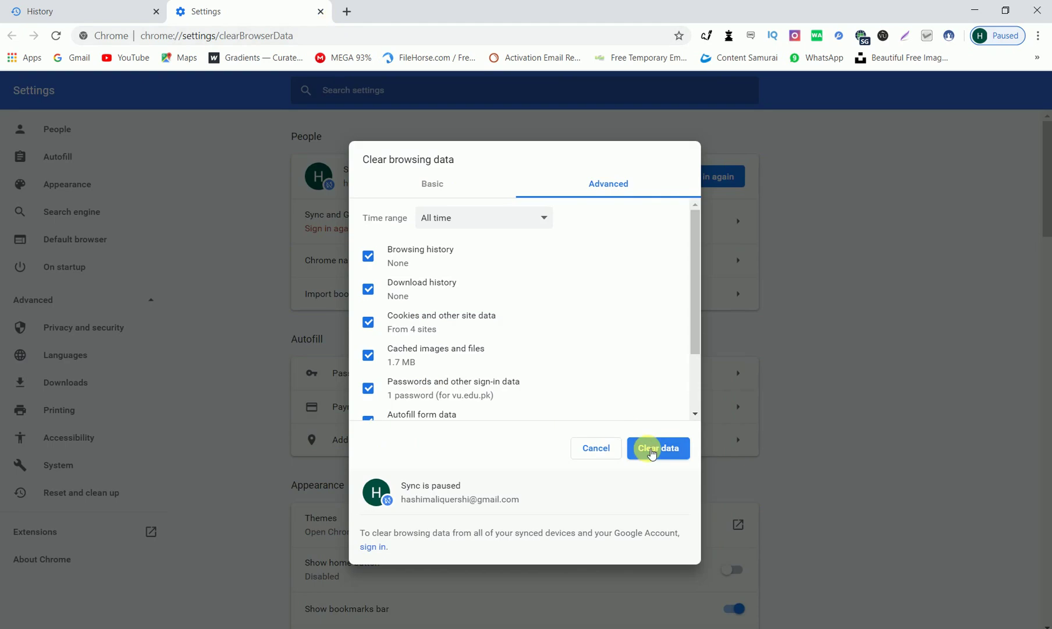
scroll(581, 361, down, 3)
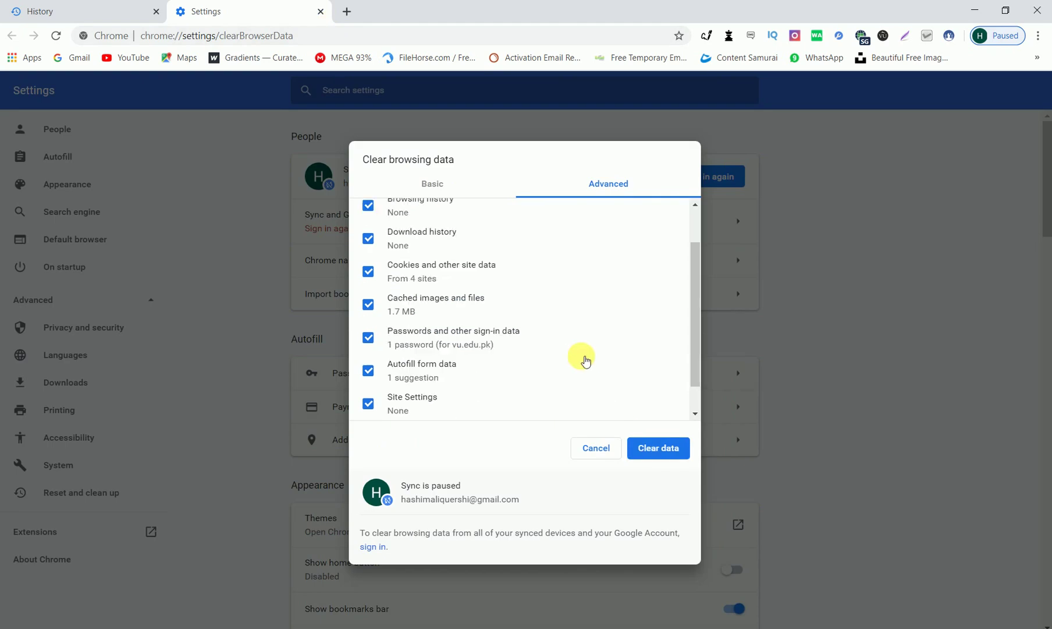
click(646, 446)
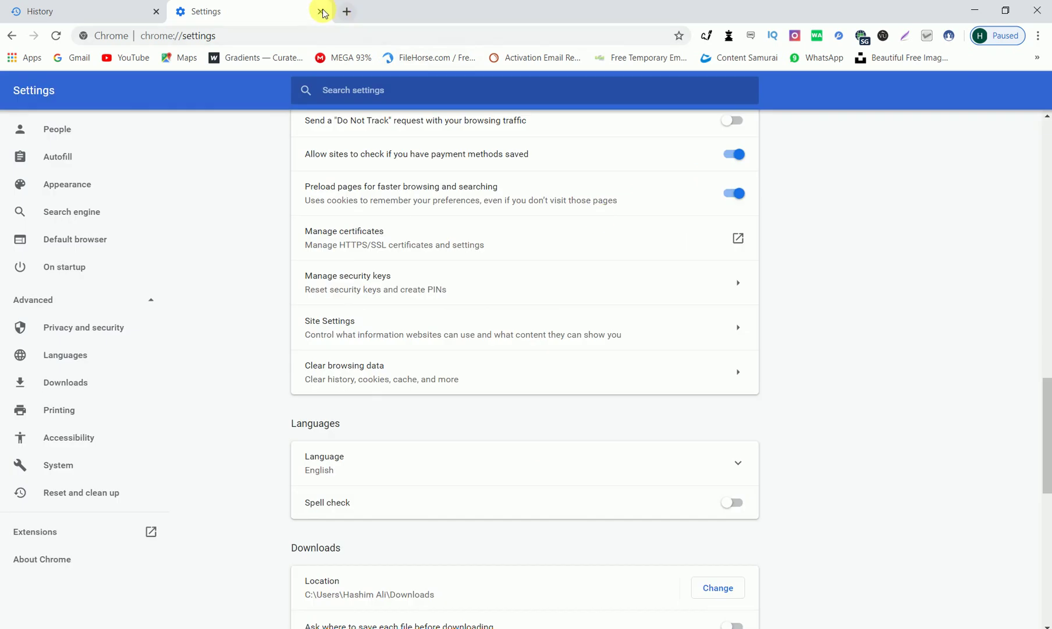
click(320, 12)
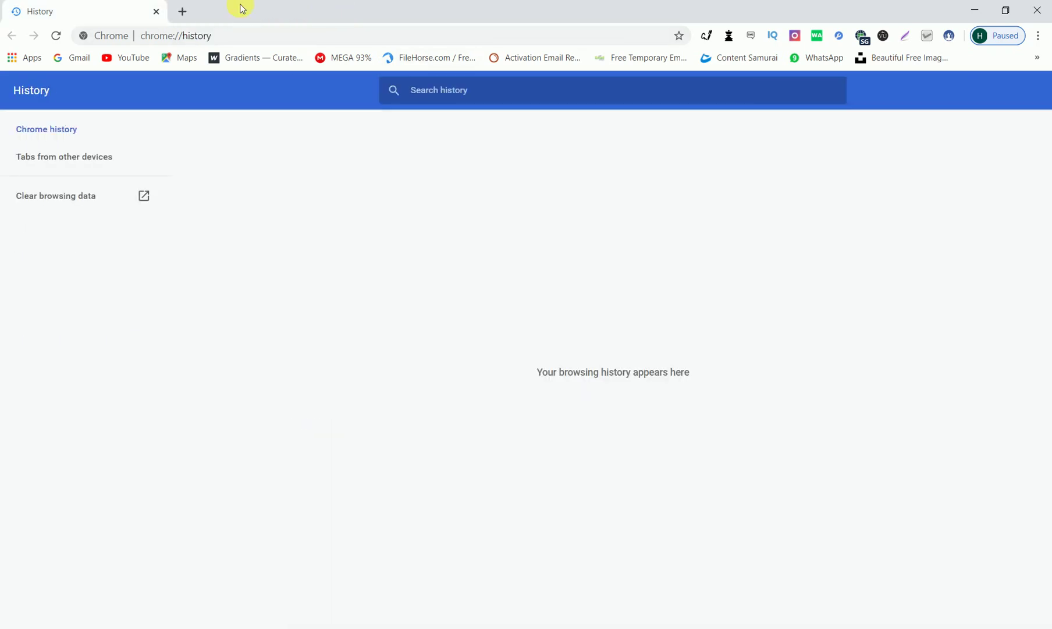
Swap the History tab for a new tab and search Google for 'vulms login'.
click(182, 12)
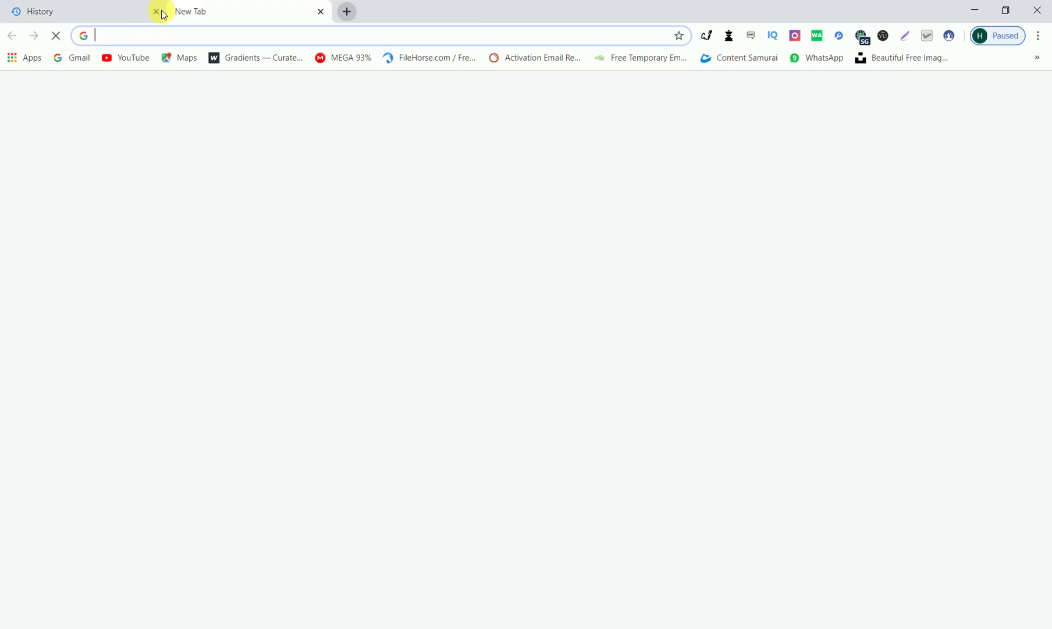
click(156, 12)
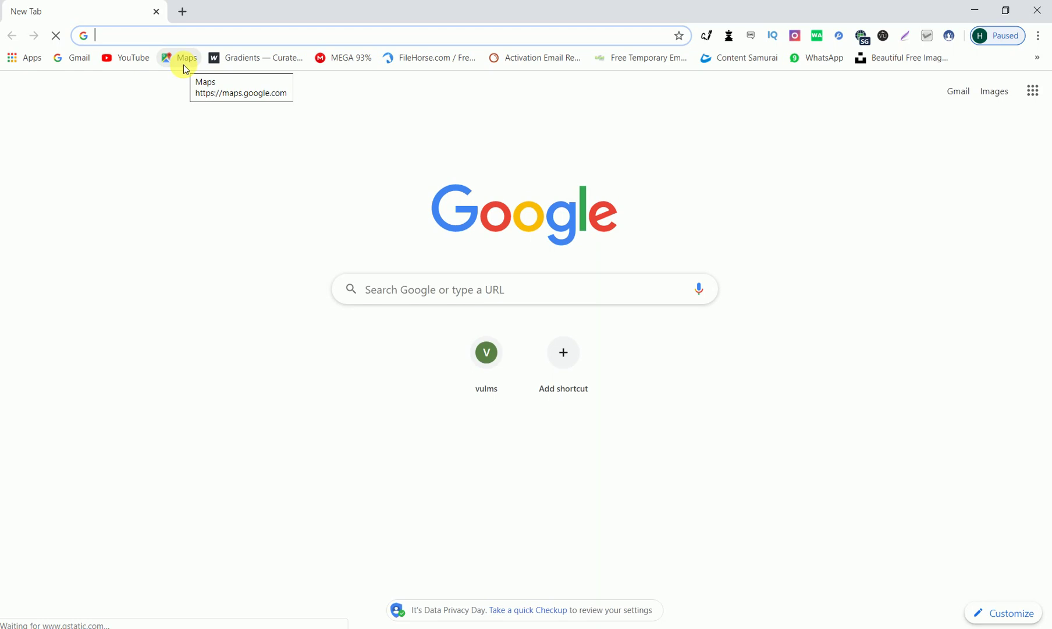
text(vulm)
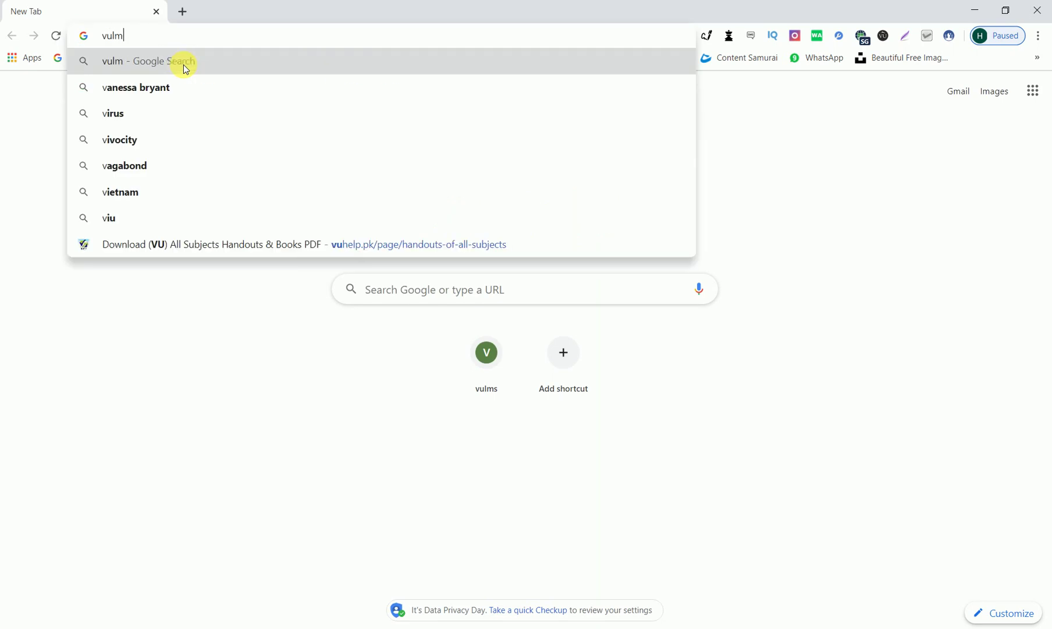
text(s login)
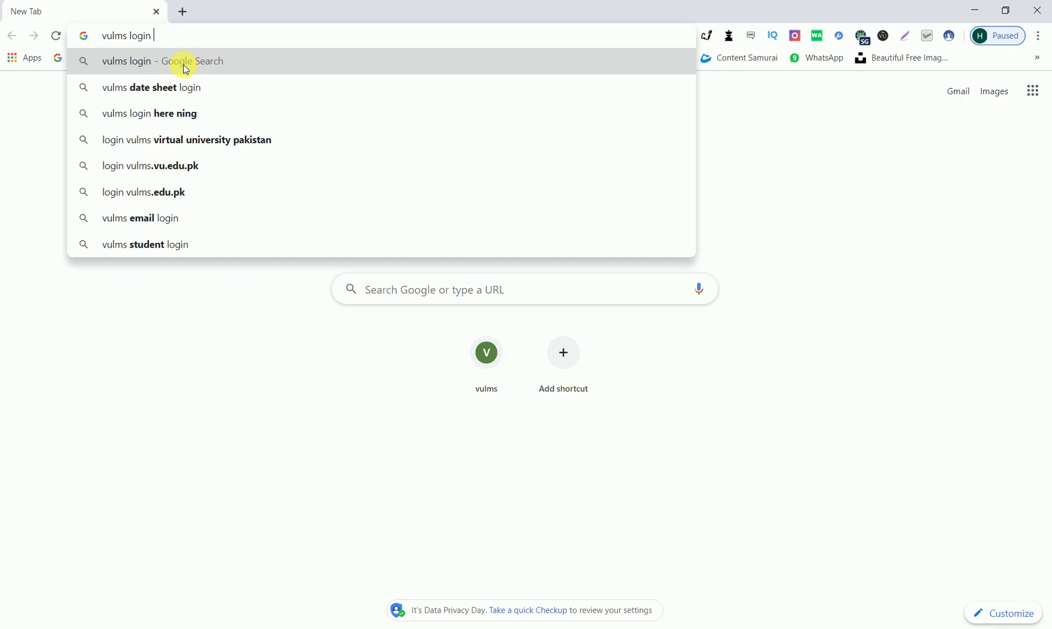
key(Return)
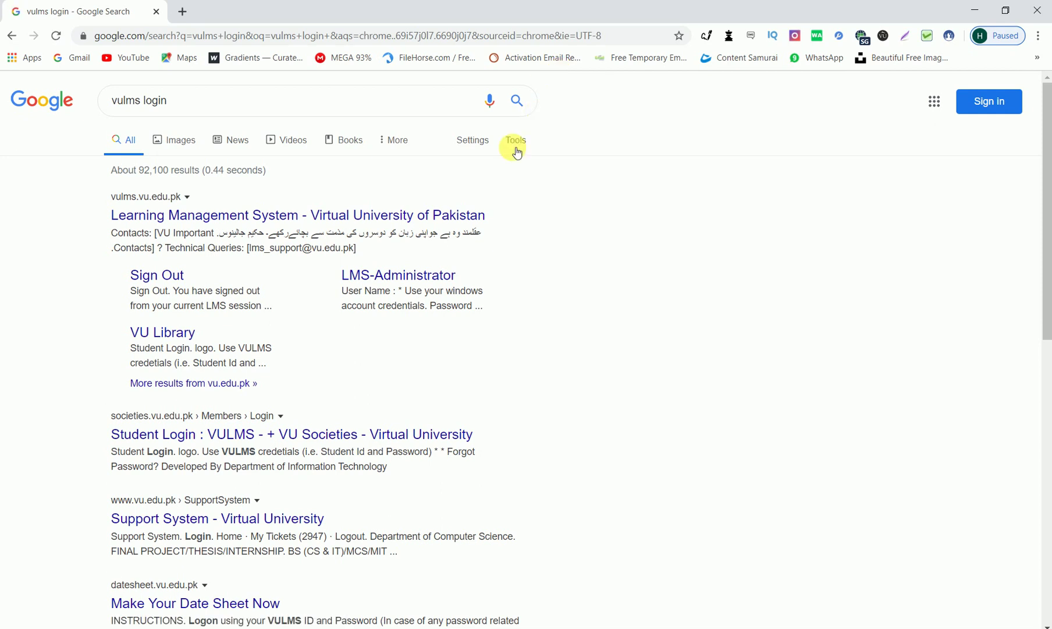
Open the 'Learning Management System - Virtual University of Pakistan' result to reach the vulms.vu.edu.pk login page.
click(385, 219)
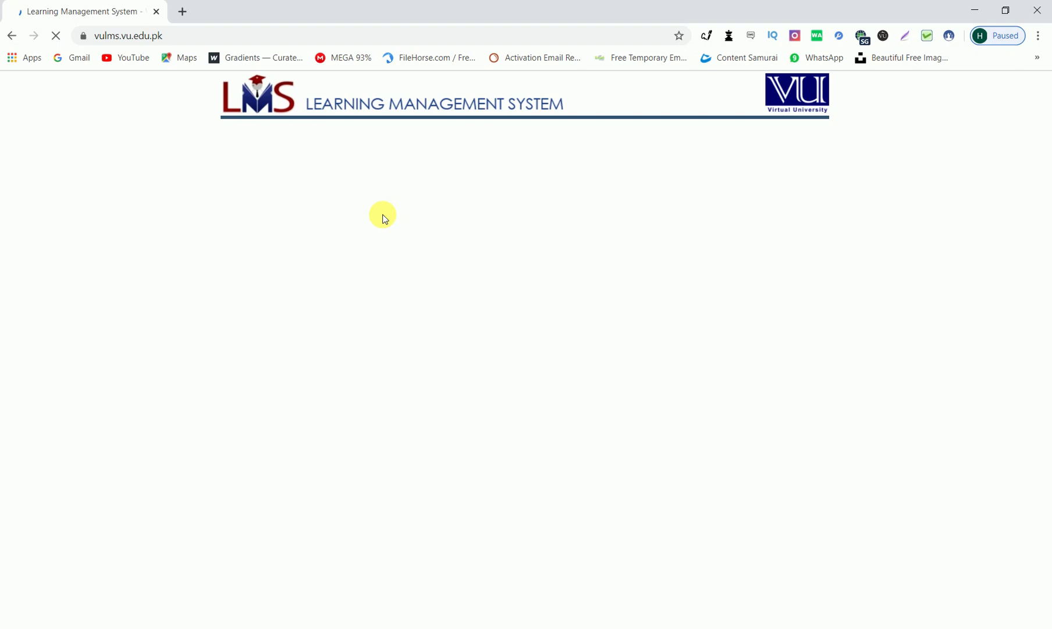
click(884, 603)
click(938, 627)
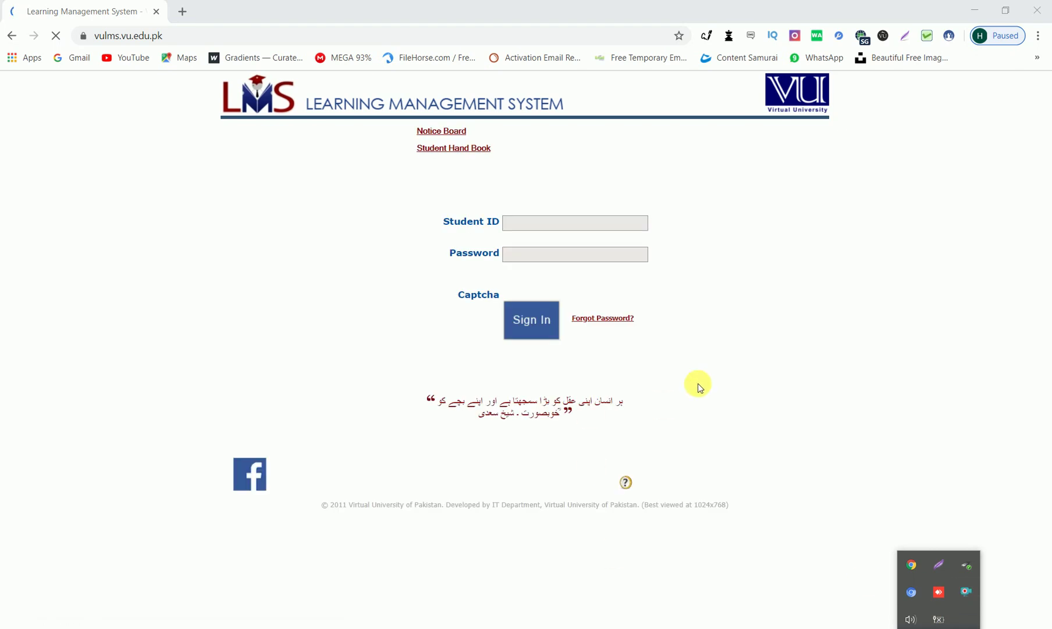
Enter the student ID in the Student ID field and the account password in Password.
click(695, 381)
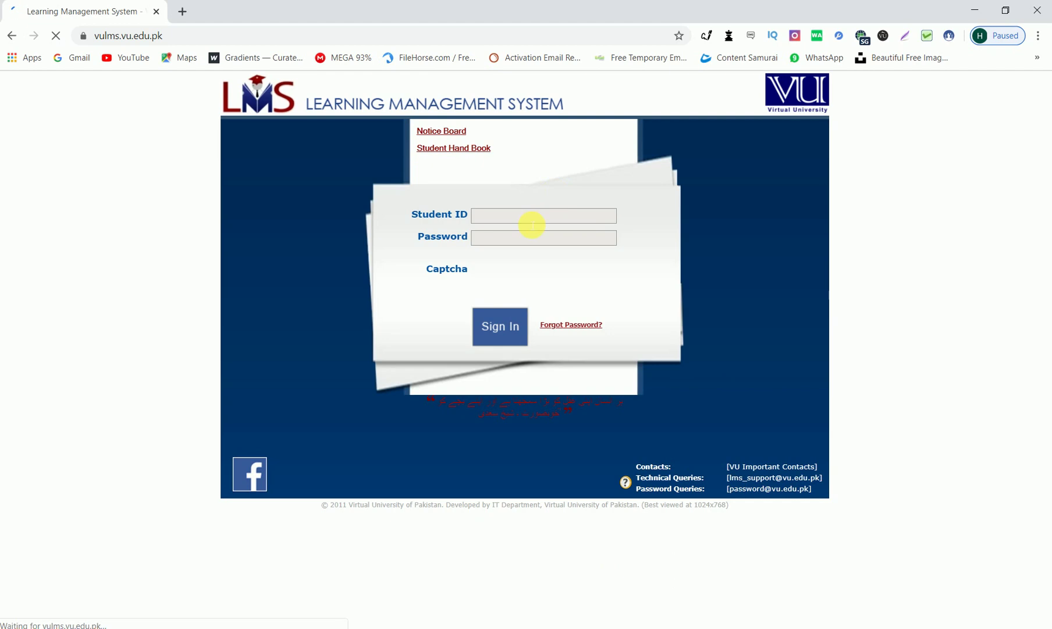
click(530, 220)
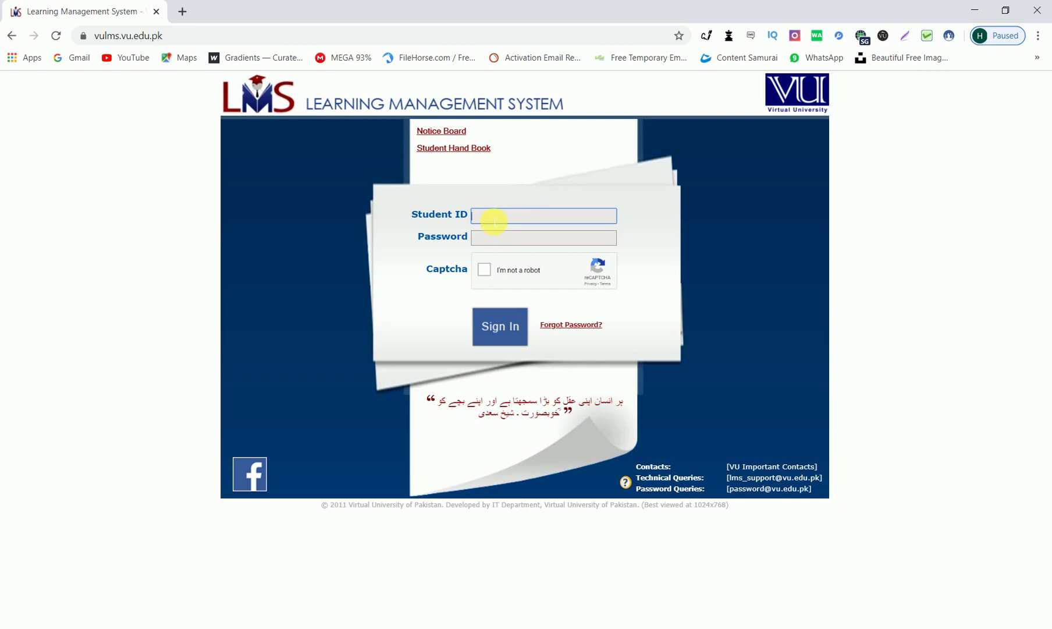
click(489, 238)
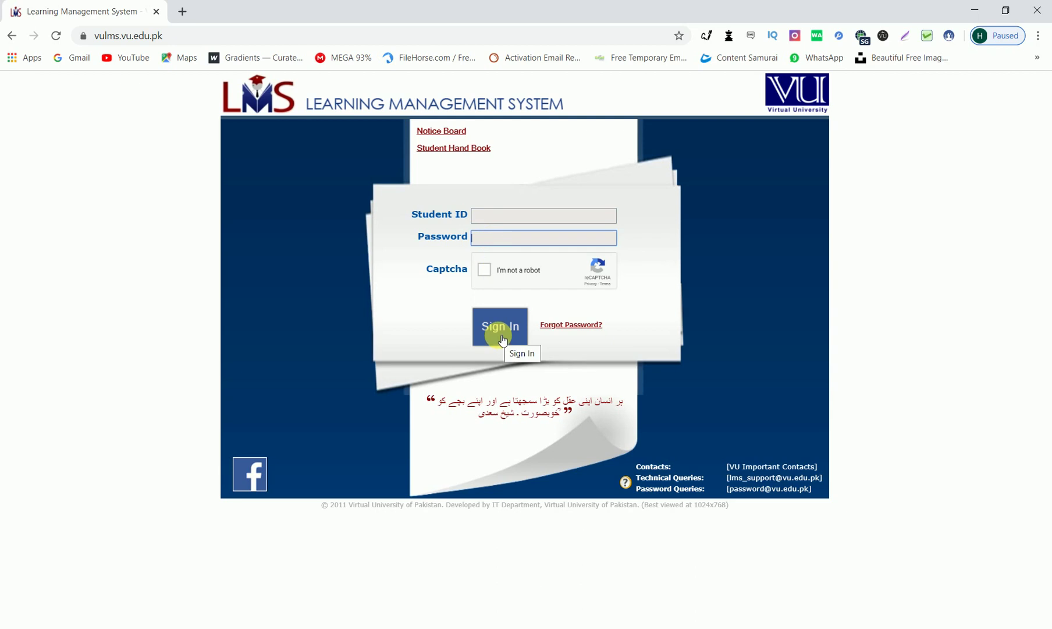
click(488, 221)
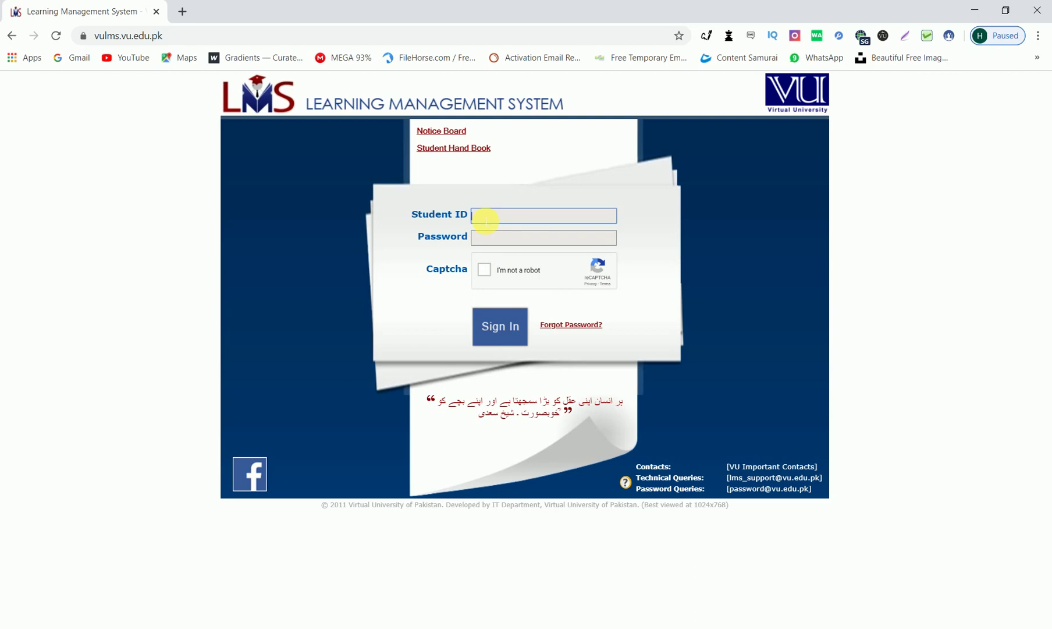
key(Tab)
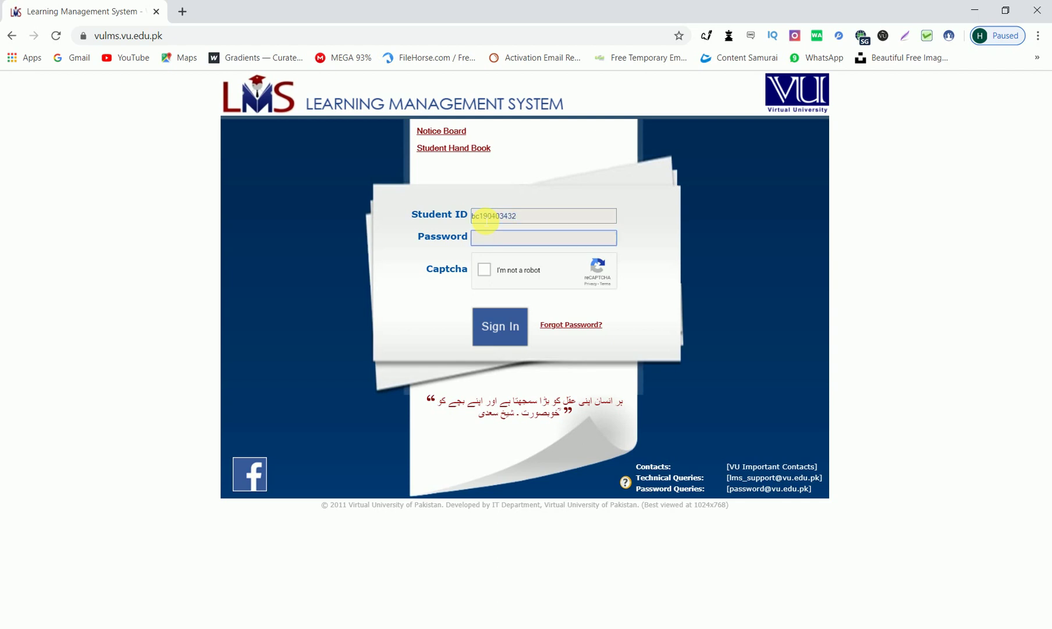
Tick I'm not a robot, mark the bus tiles and verify, which brings a crosswalks challenge.
click(484, 272)
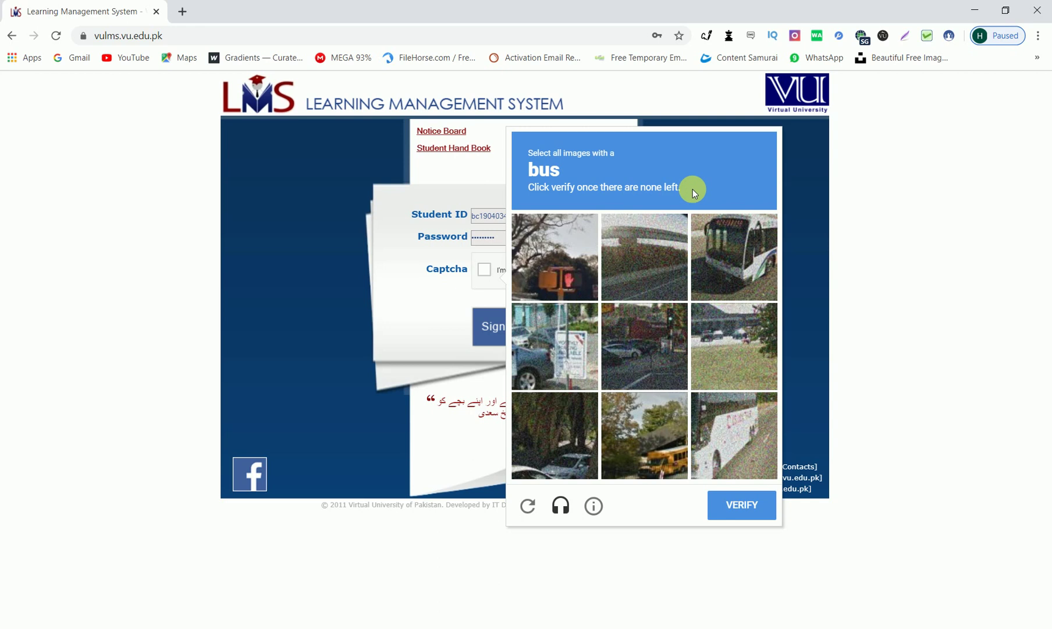
click(732, 254)
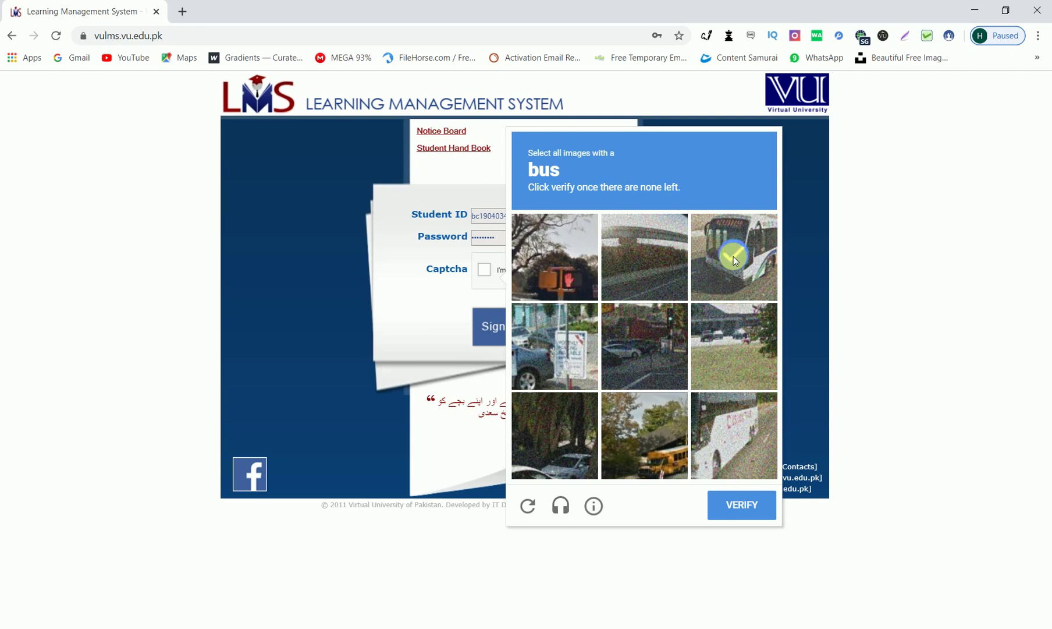
click(724, 422)
click(664, 435)
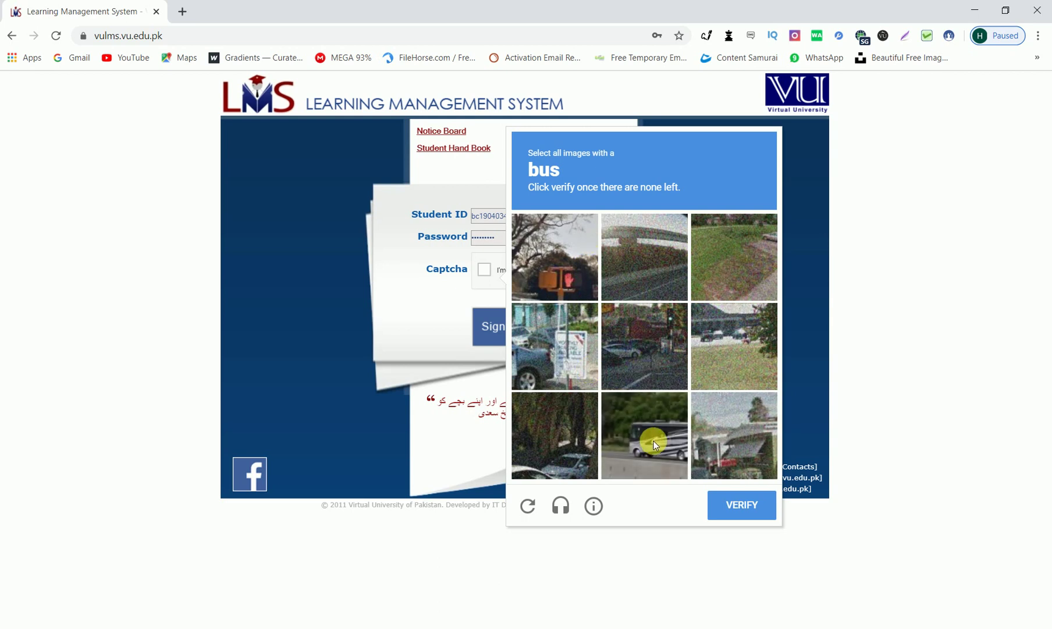
click(741, 512)
click(740, 516)
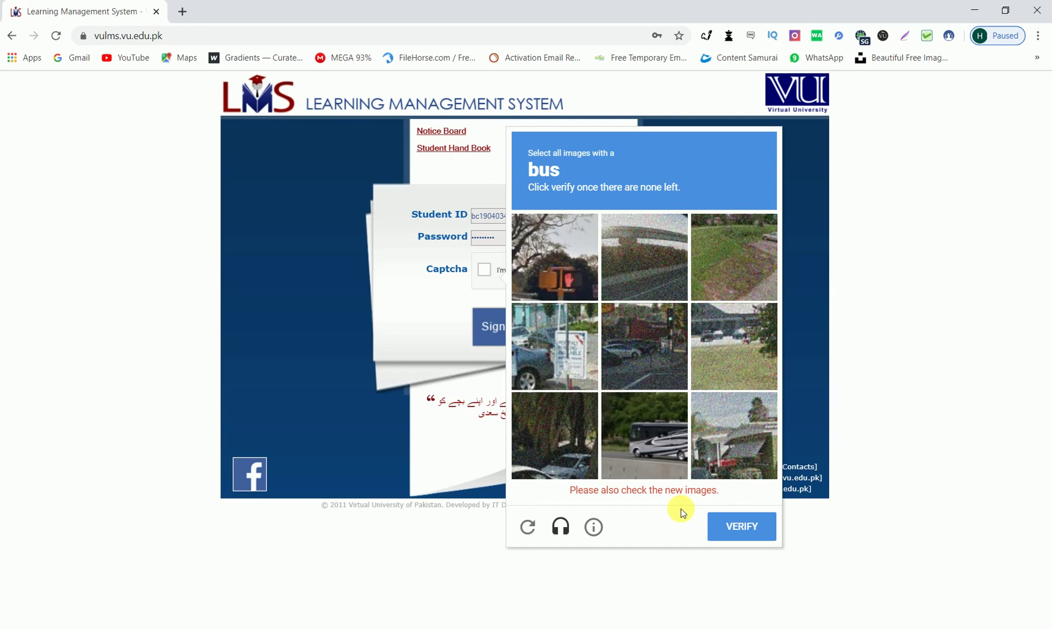
click(652, 450)
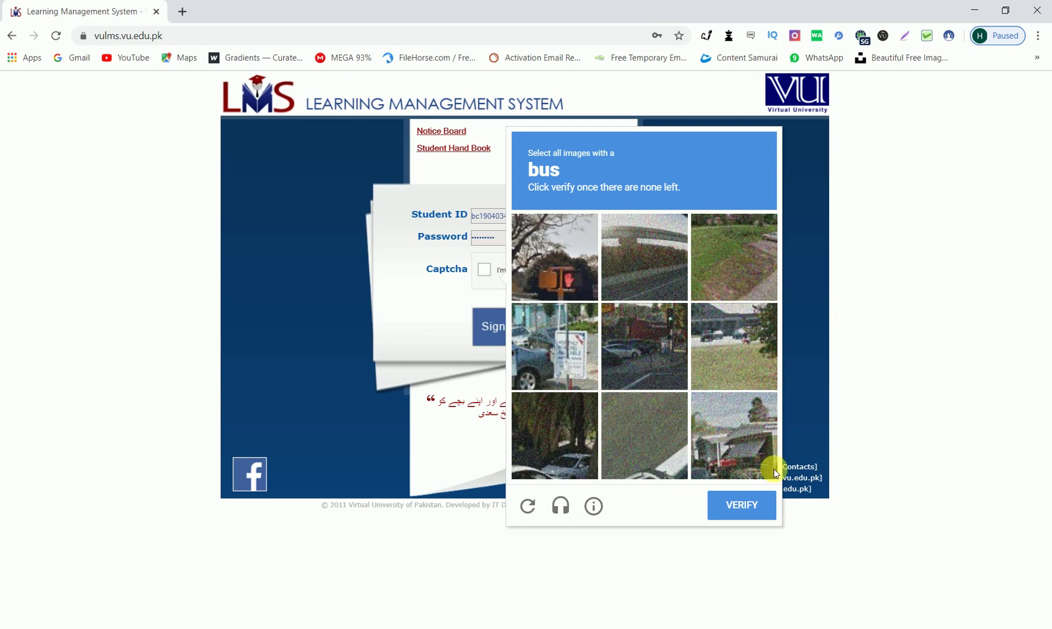
click(747, 505)
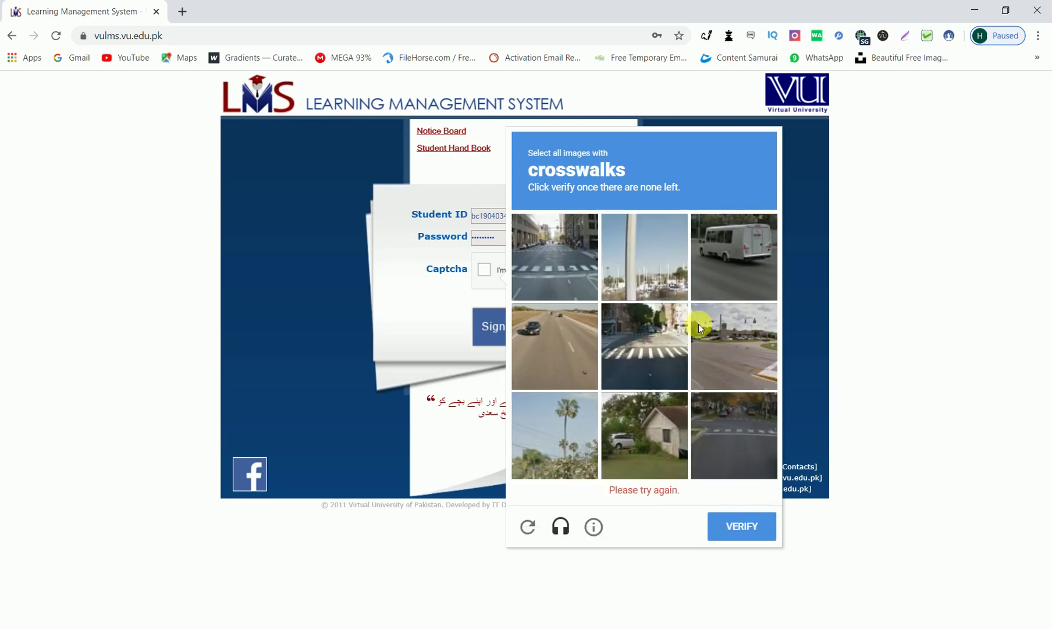
Select the crosswalk tiles and verify until the captcha shows a tick.
click(526, 231)
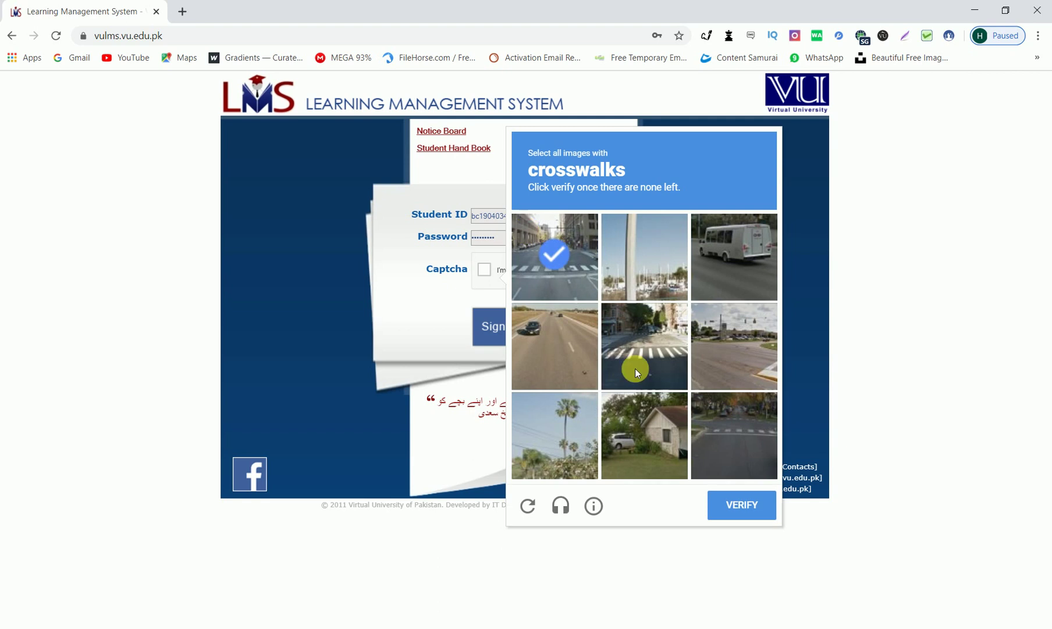
click(634, 369)
click(718, 433)
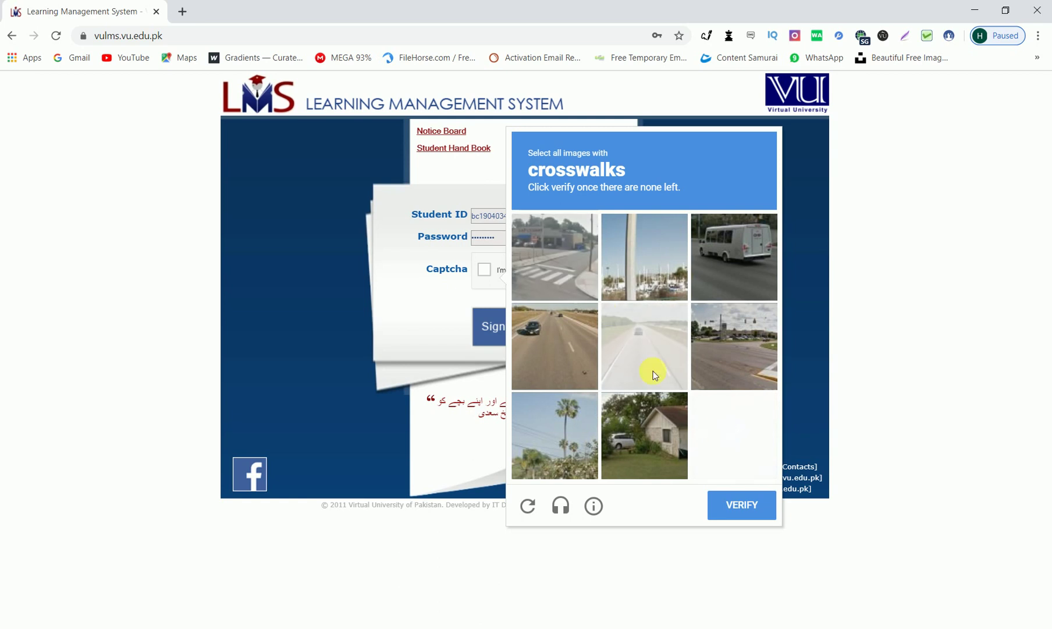
click(553, 282)
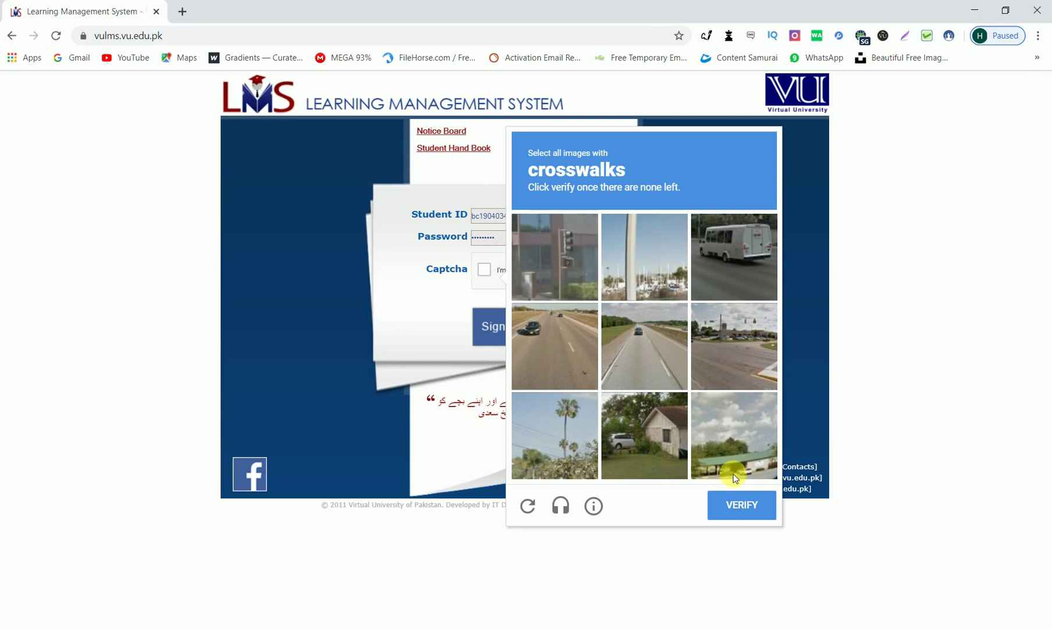
click(747, 503)
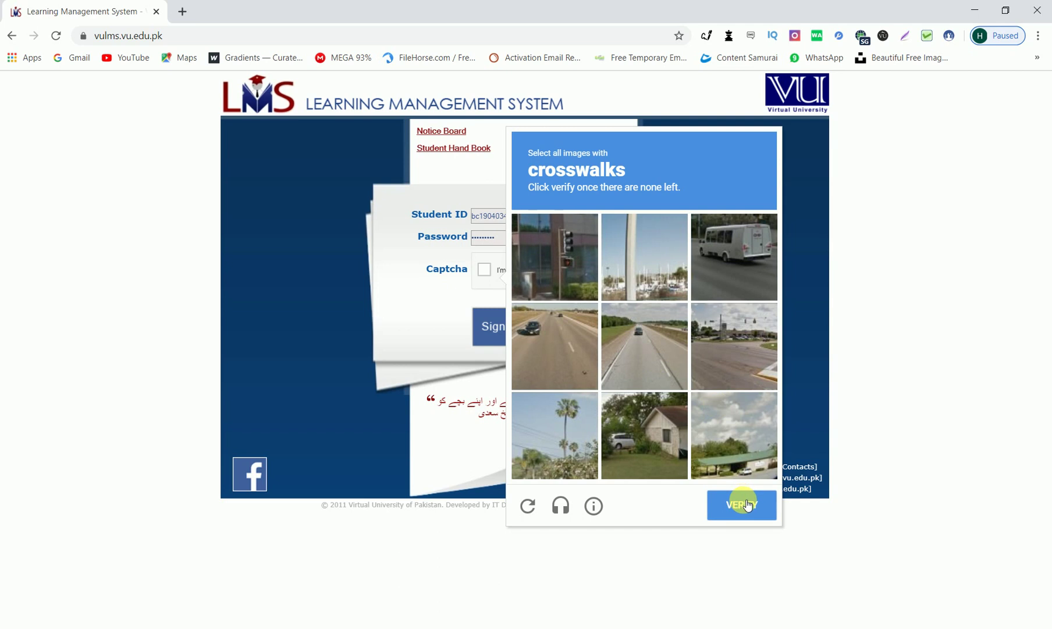
click(744, 501)
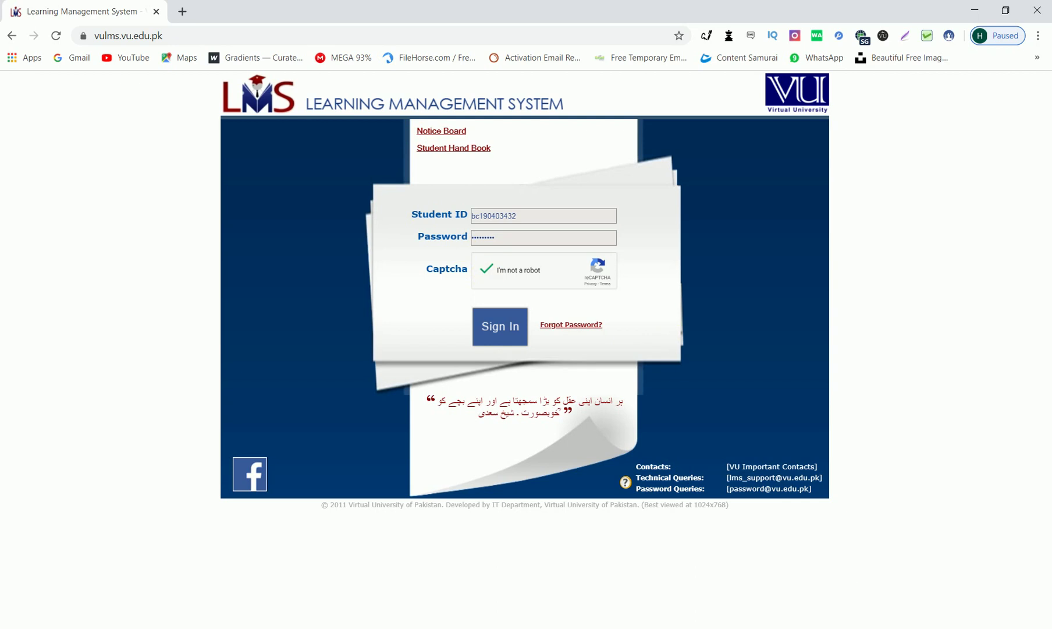
Start a screen capture of the login page area with Print Screen.
click(938, 626)
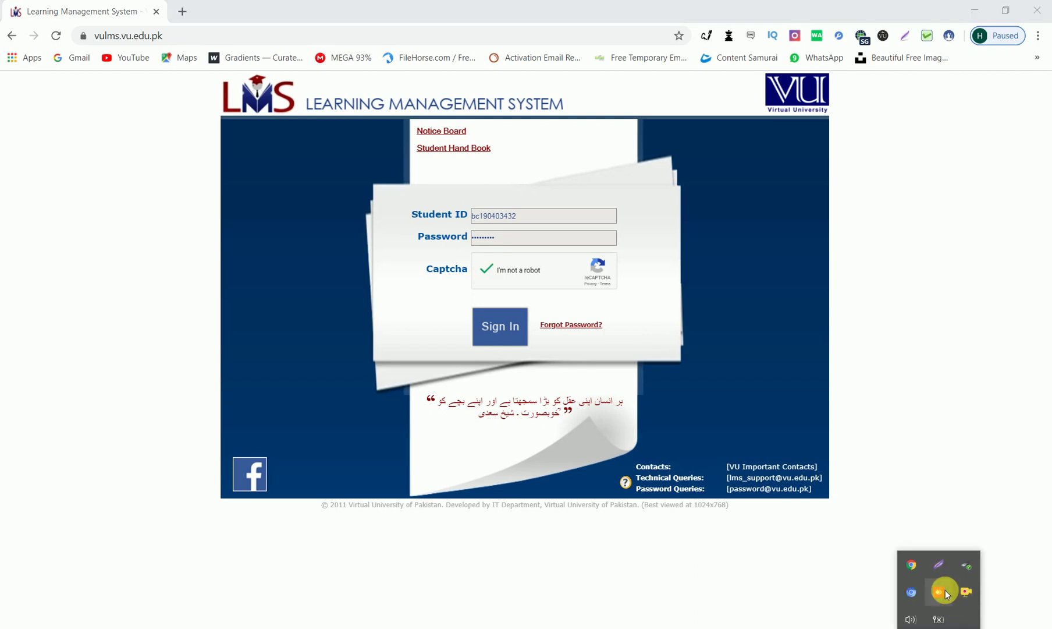
key(Print)
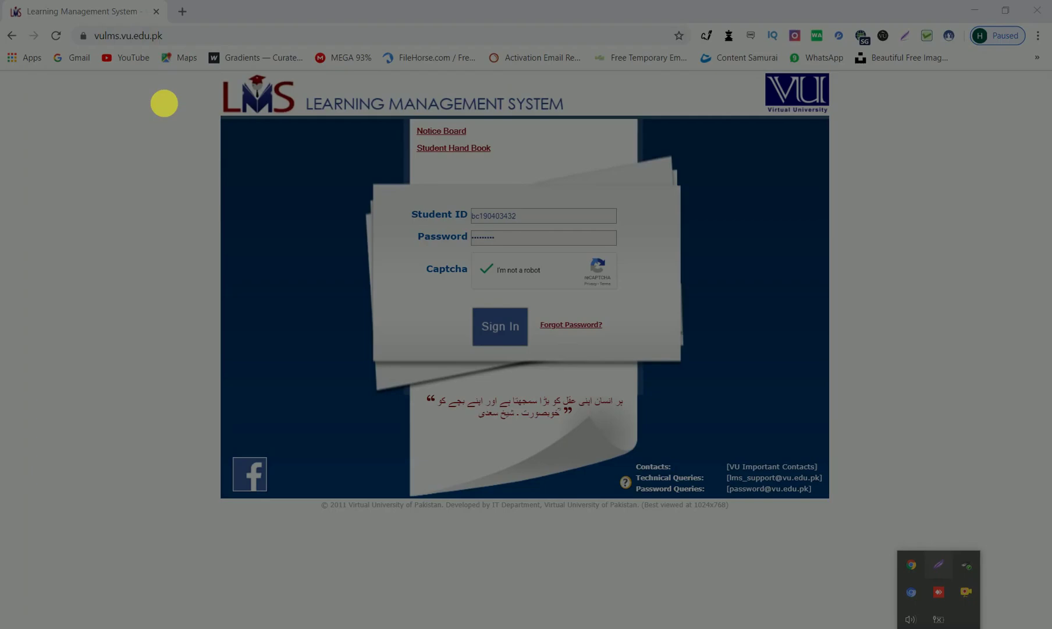
mouse_move(202, 61)
mouse_down()
mouse_move(995, 435)
mouse_move(929, 466)
mouse_up()
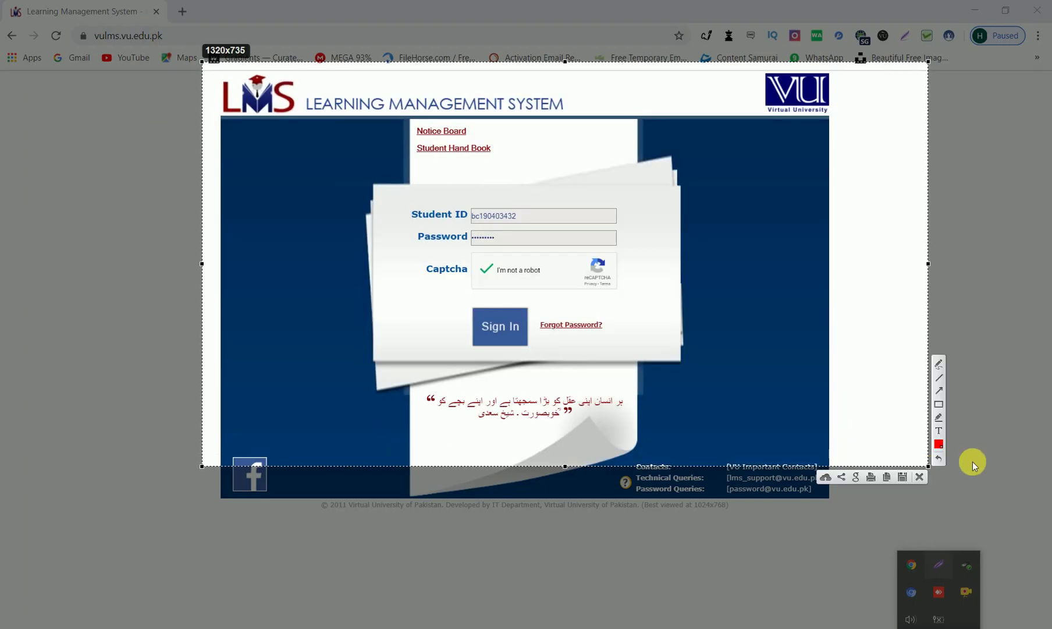
Draw arrows toward Sign In and the page top on the capture, then discard it.
click(941, 390)
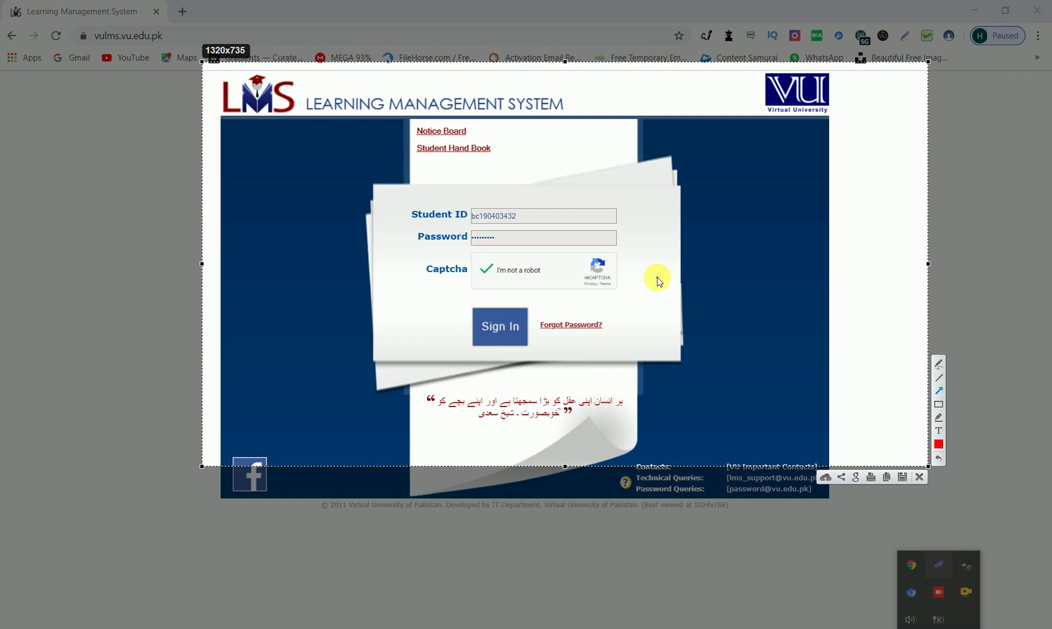
drag(658, 277, 536, 311)
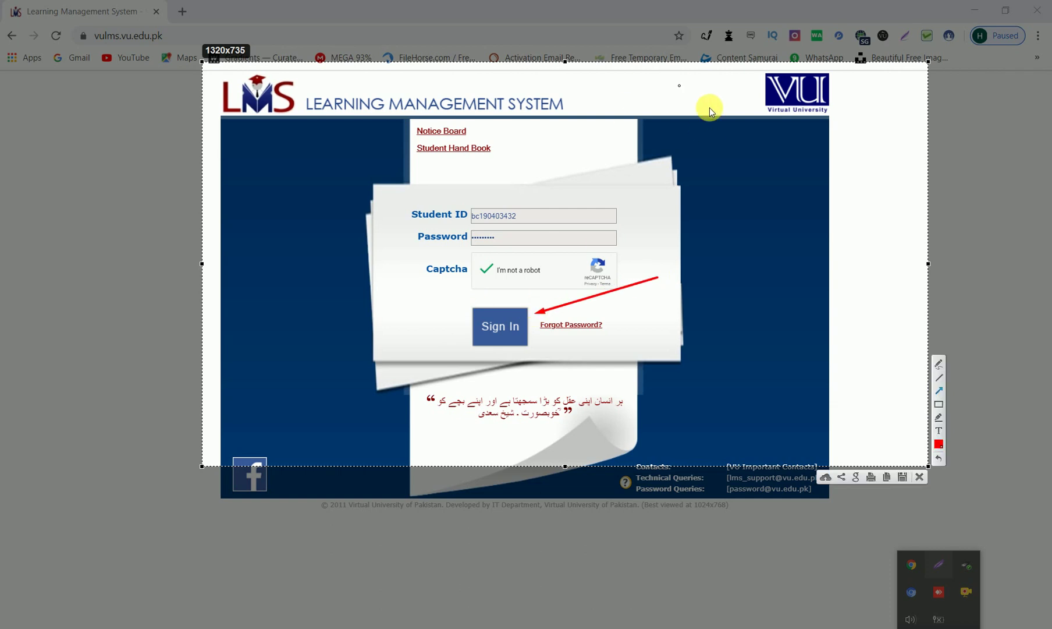
drag(705, 158, 682, 83)
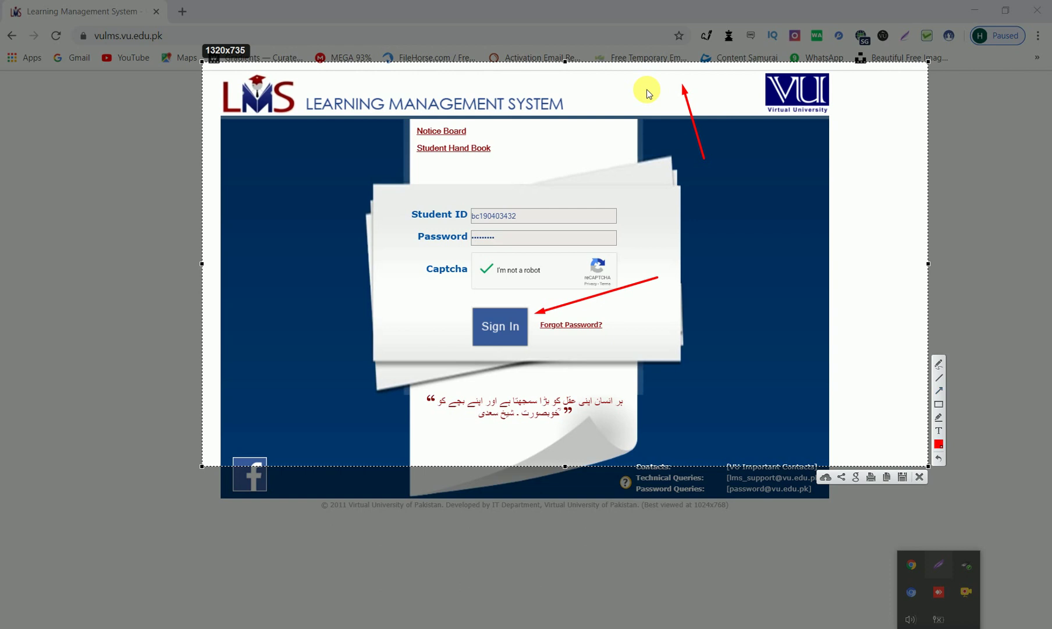
key(Escape)
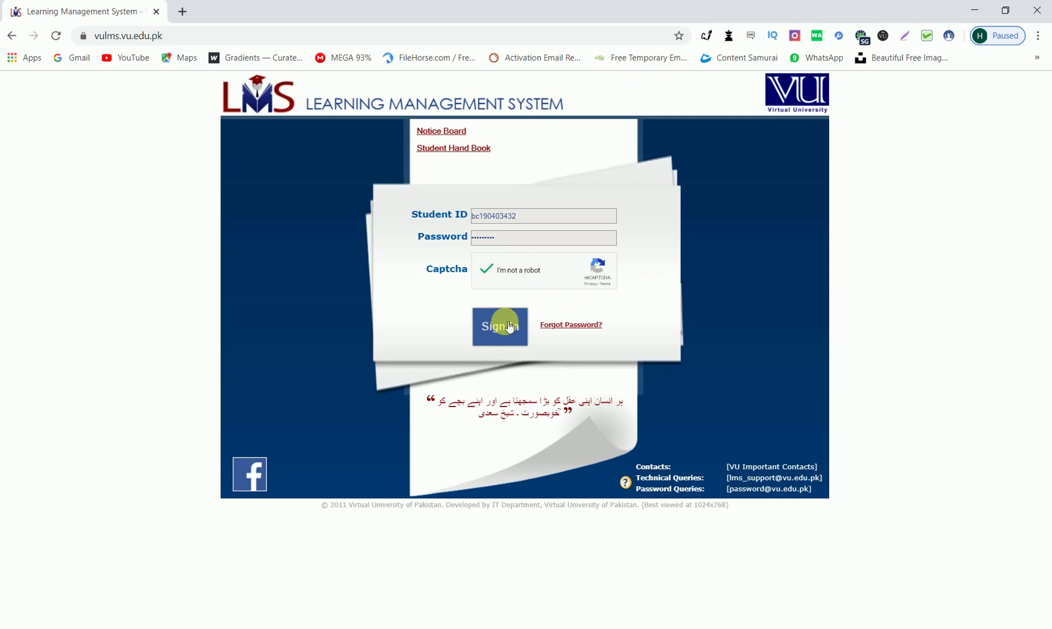
Submit the login, retype the password after the invalid ID/password error, and restart the captcha.
click(508, 327)
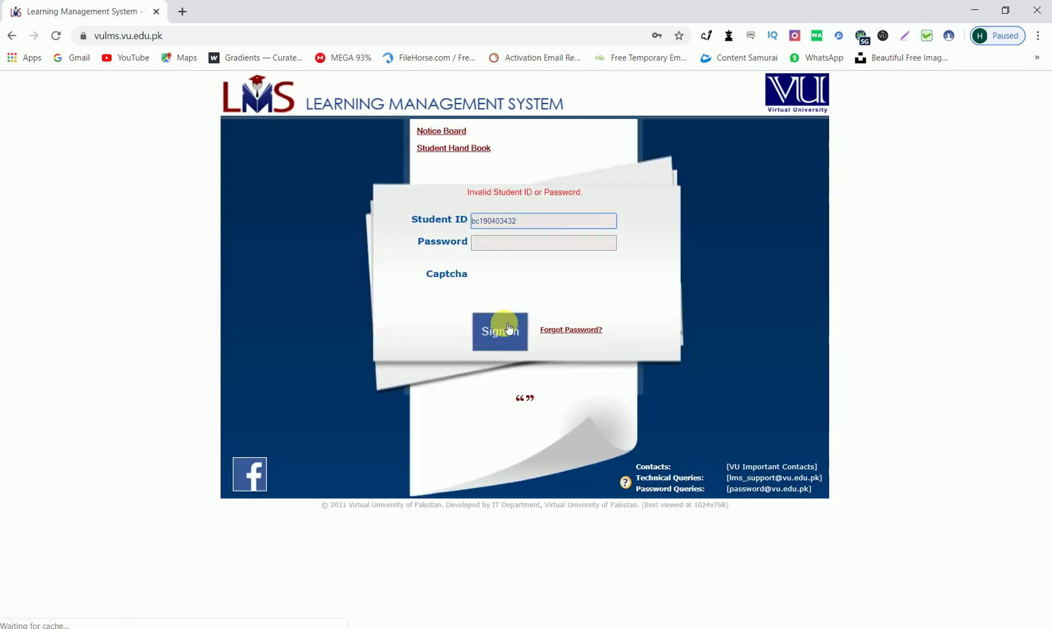
click(539, 249)
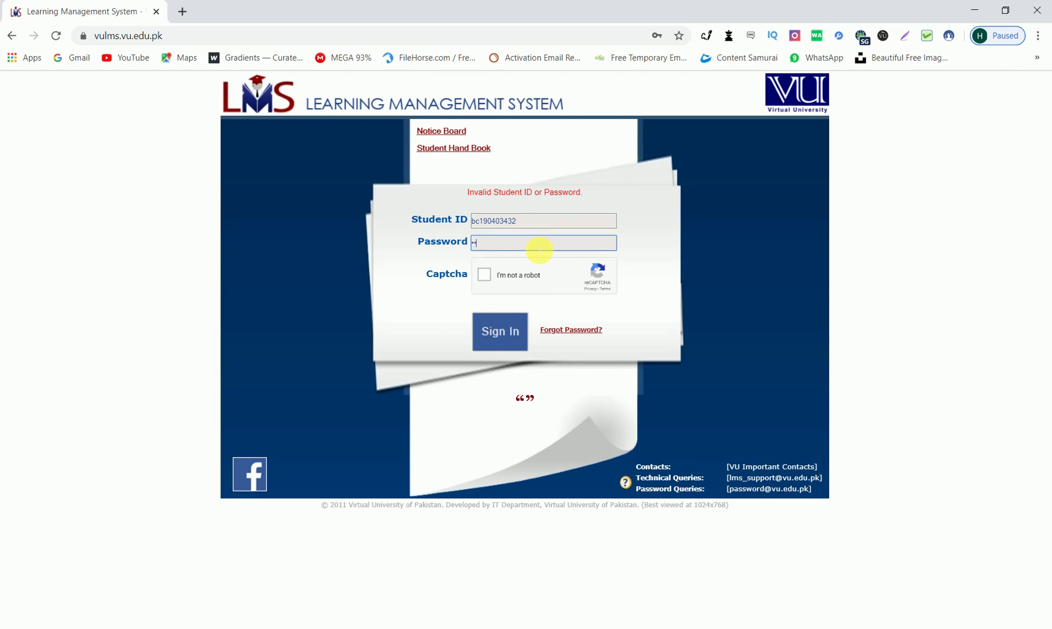
text(**)
text(*)
click(481, 277)
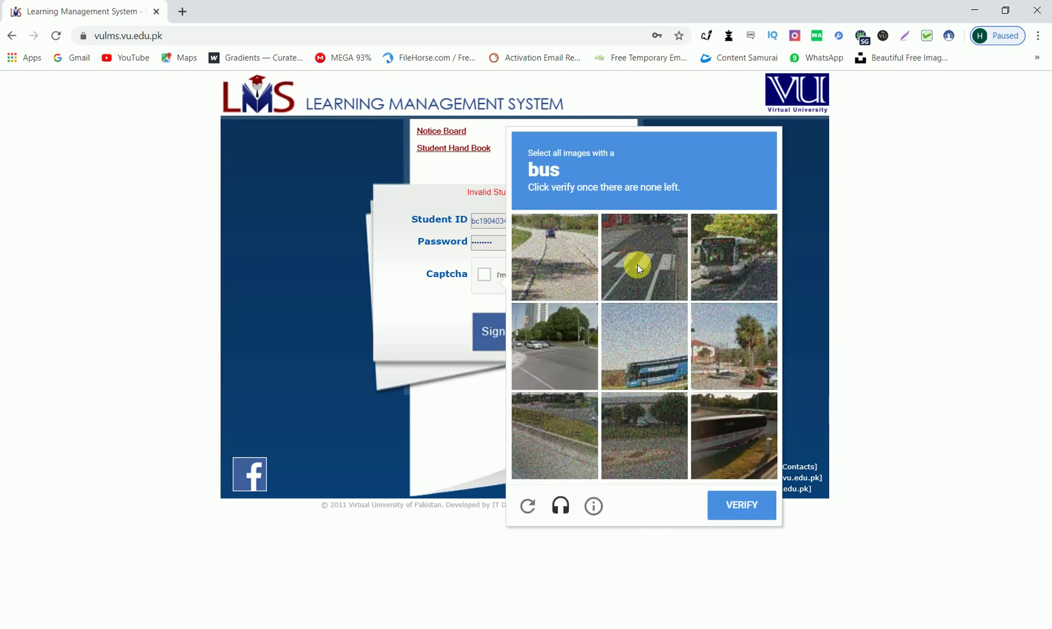
Mark the bus tiles (top-right, middle, bottom-right) and verify the bus challenge.
click(712, 269)
click(655, 370)
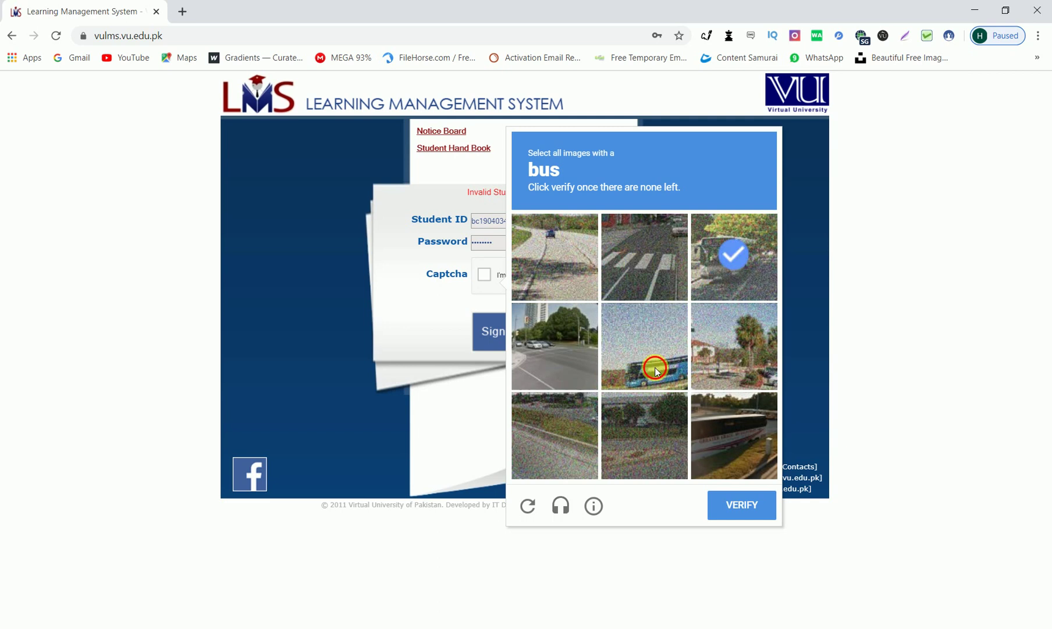
click(732, 424)
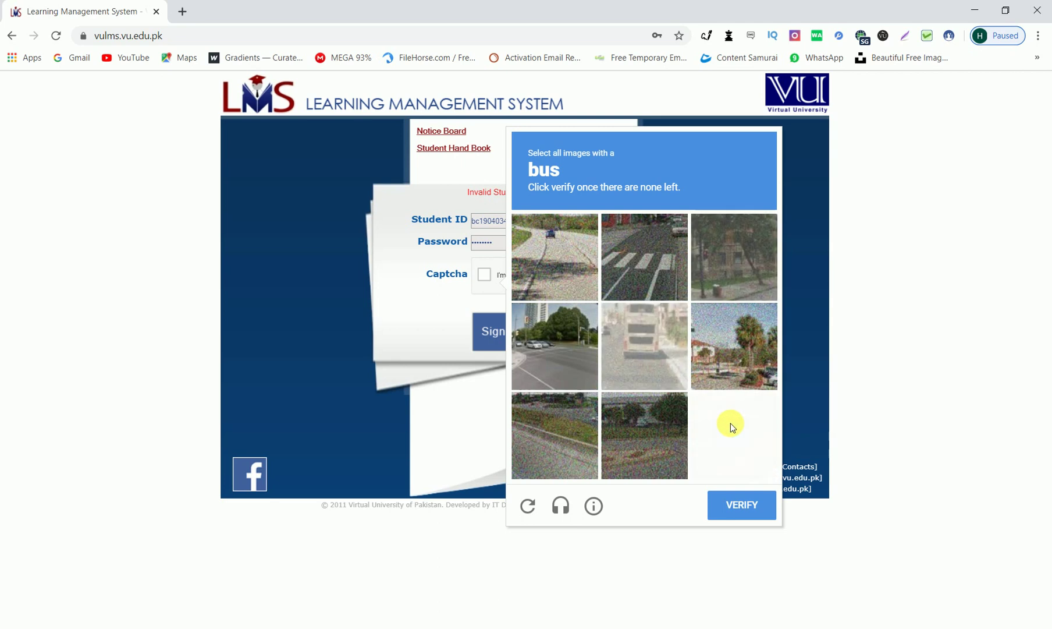
click(652, 352)
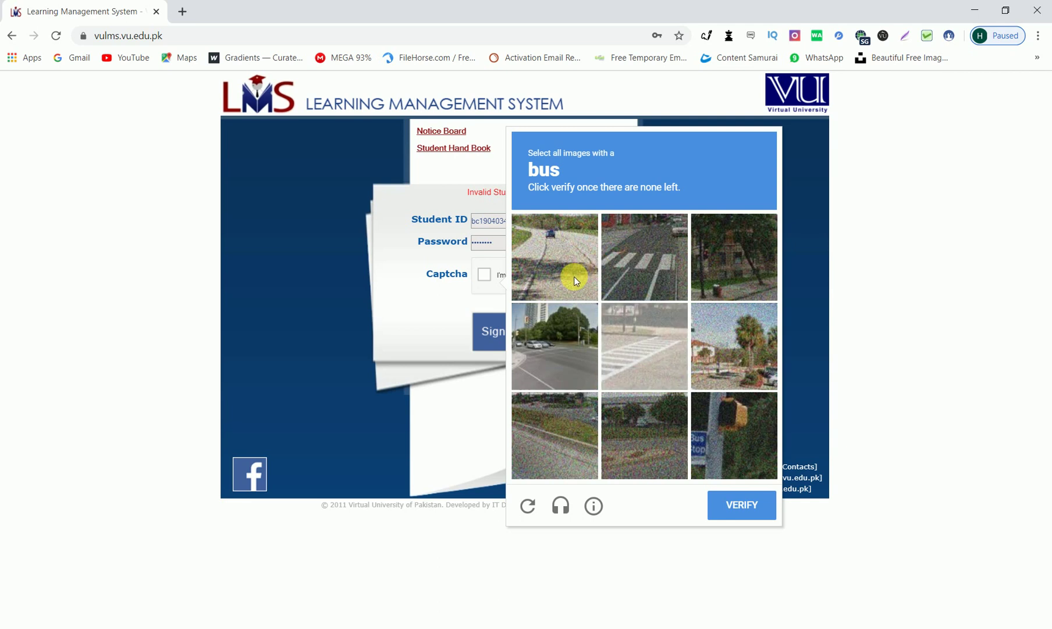
click(732, 513)
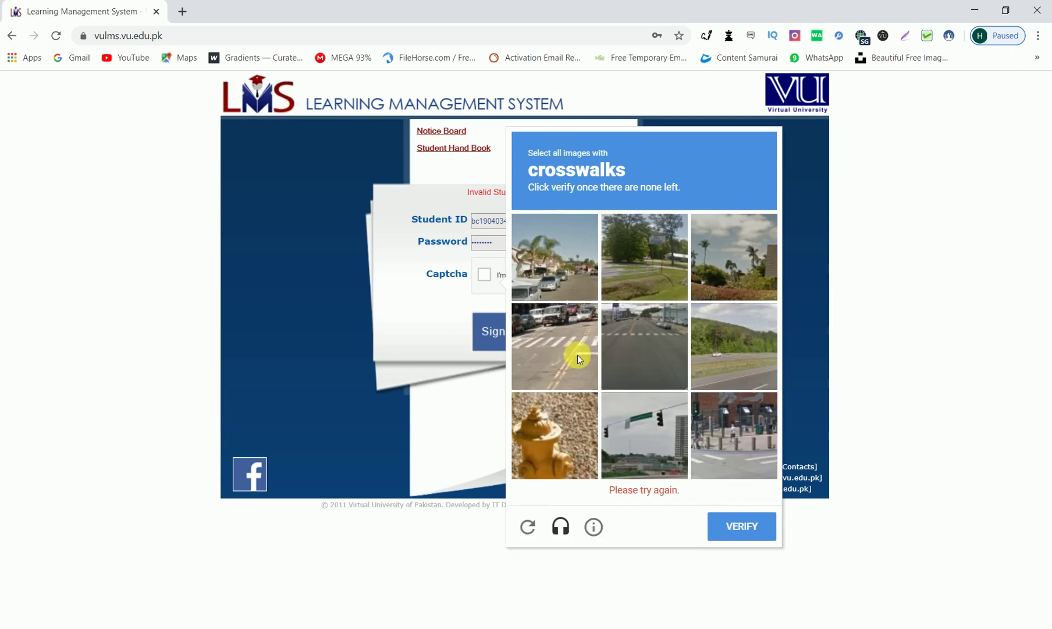
Mark the middle-left and bottom-right crosswalk tiles as they refresh, then verify.
click(575, 350)
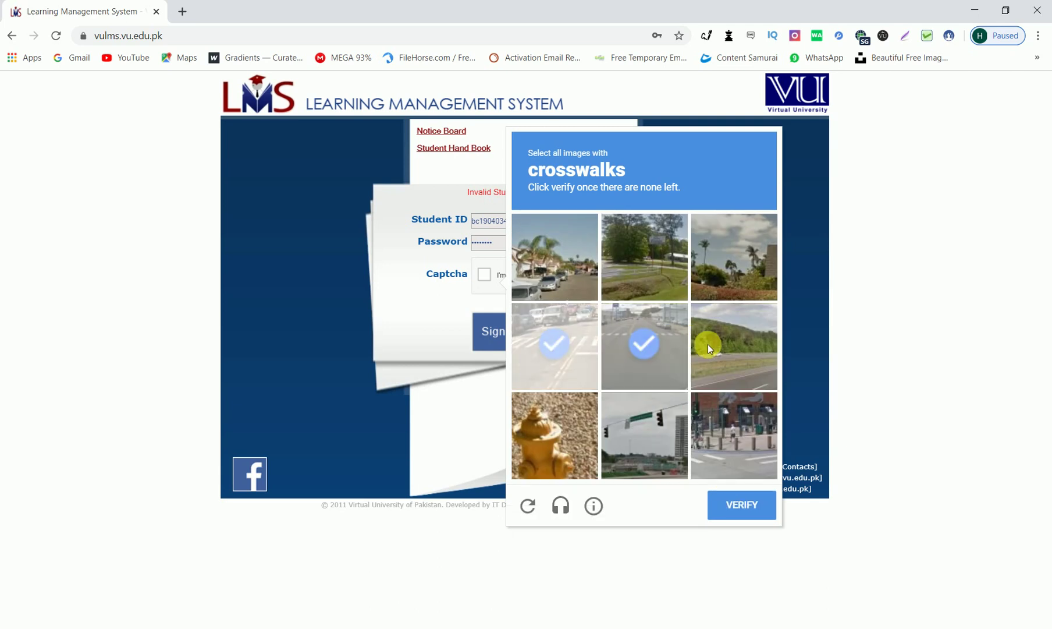
click(735, 441)
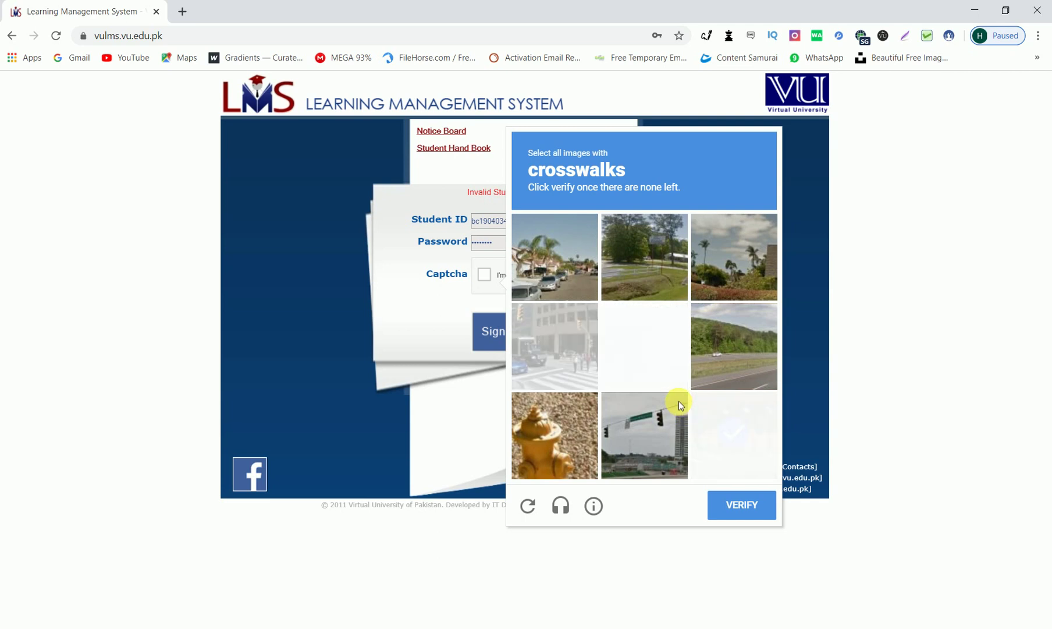
click(565, 359)
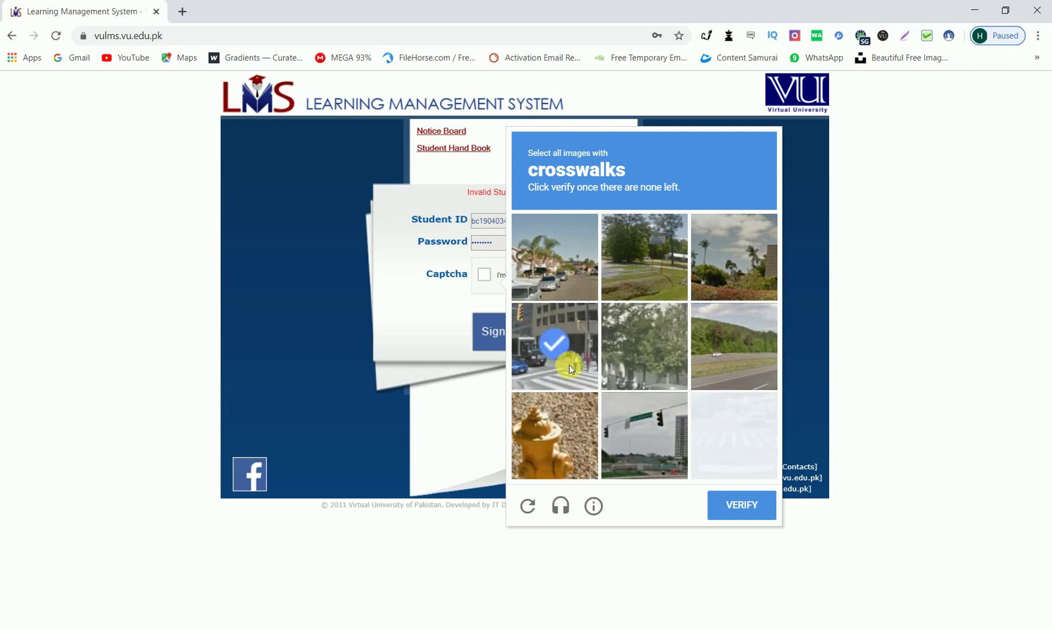
click(717, 419)
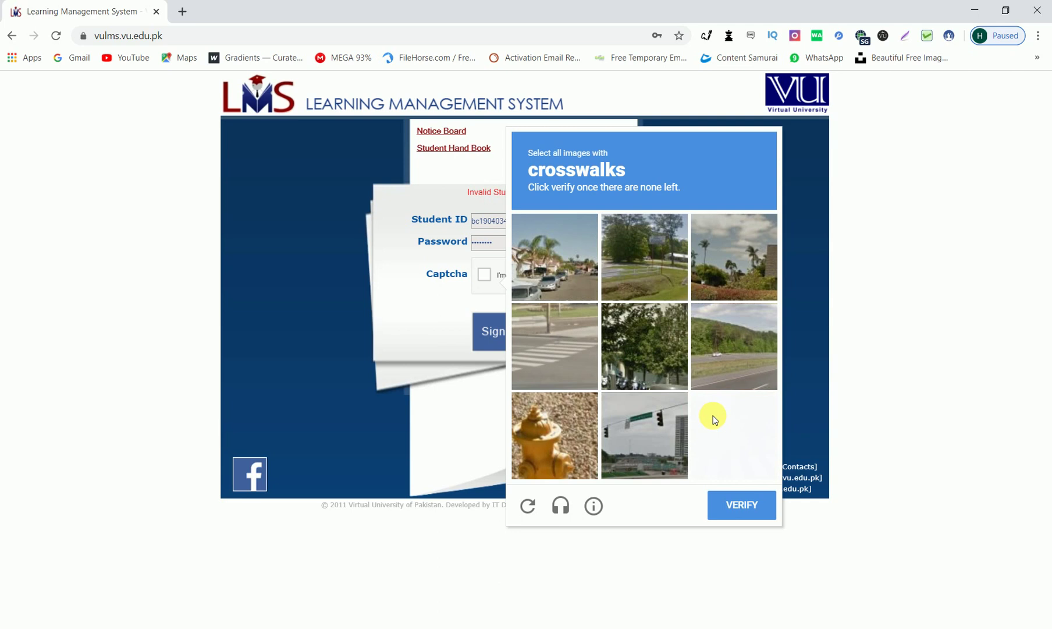
click(600, 370)
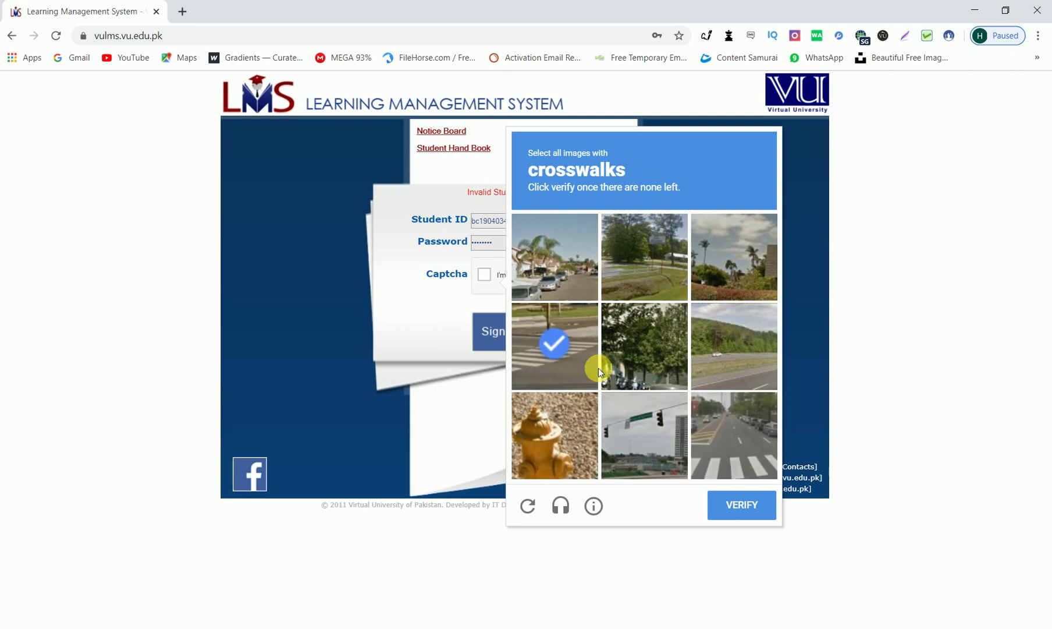
click(741, 442)
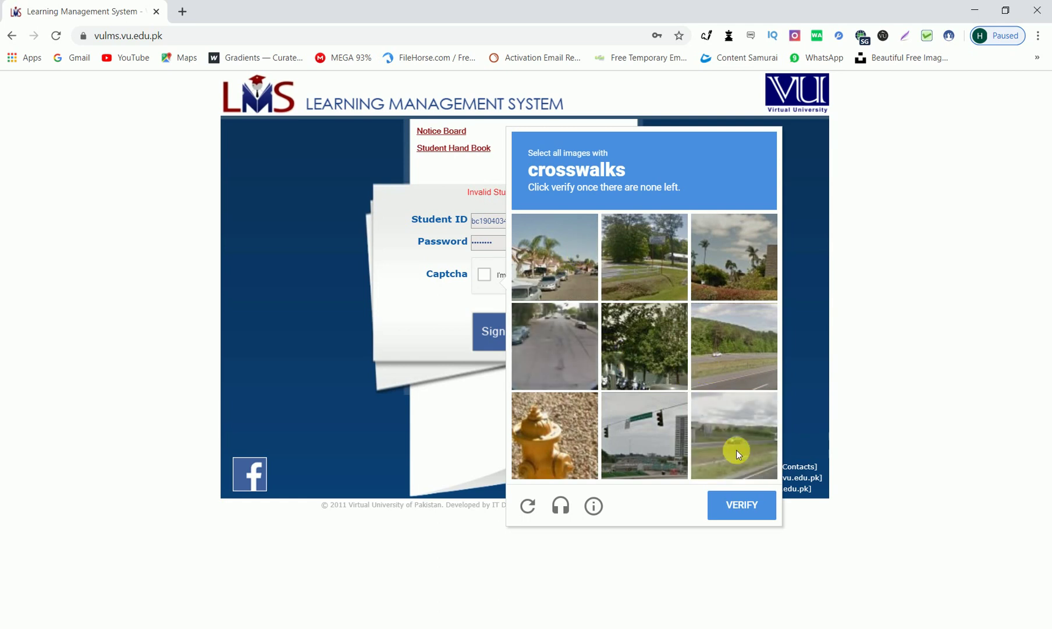
click(748, 509)
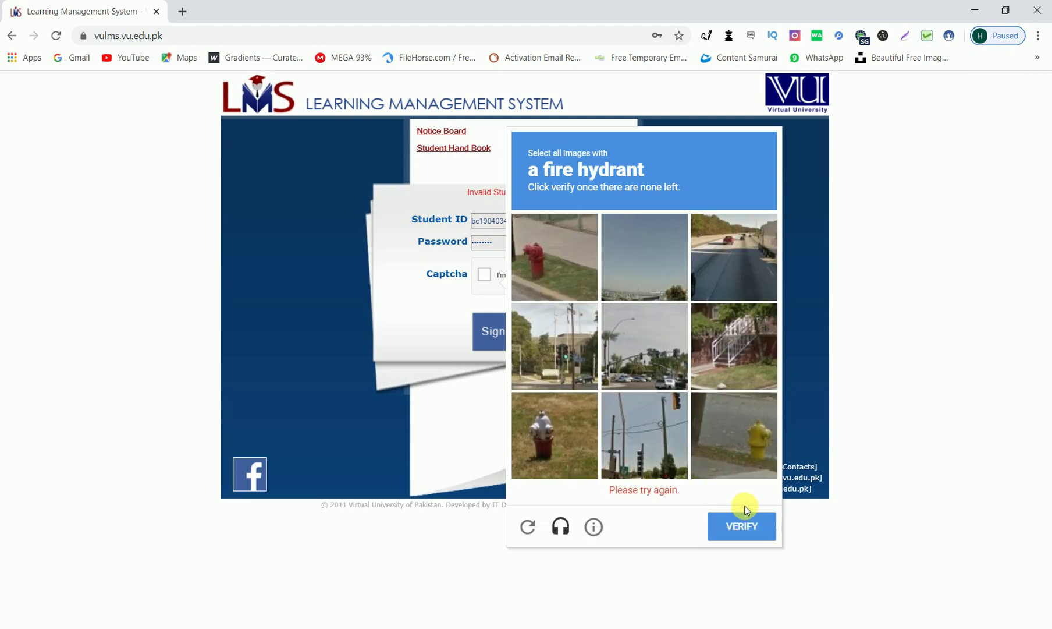
Select every fire hydrant picture until VERIFY passes the captcha, then sign in to VU LMS.
click(554, 267)
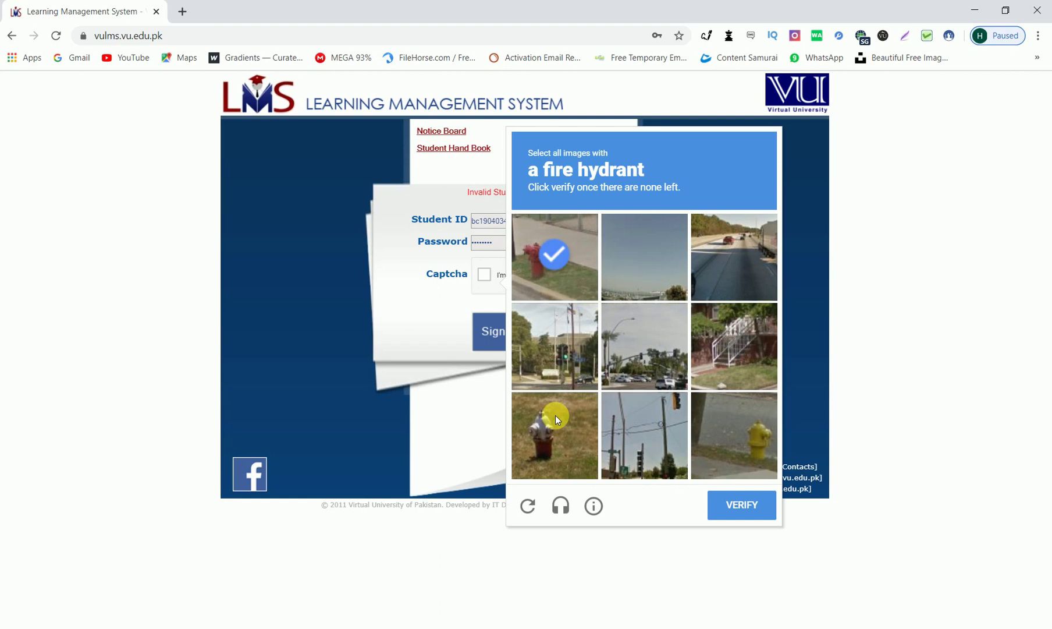
click(735, 446)
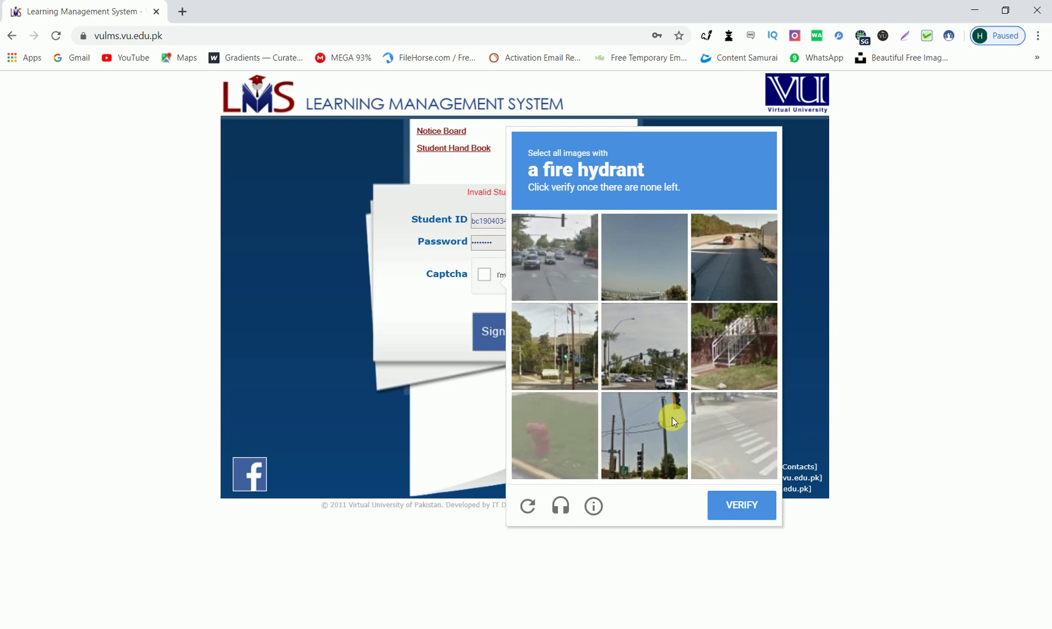
click(703, 421)
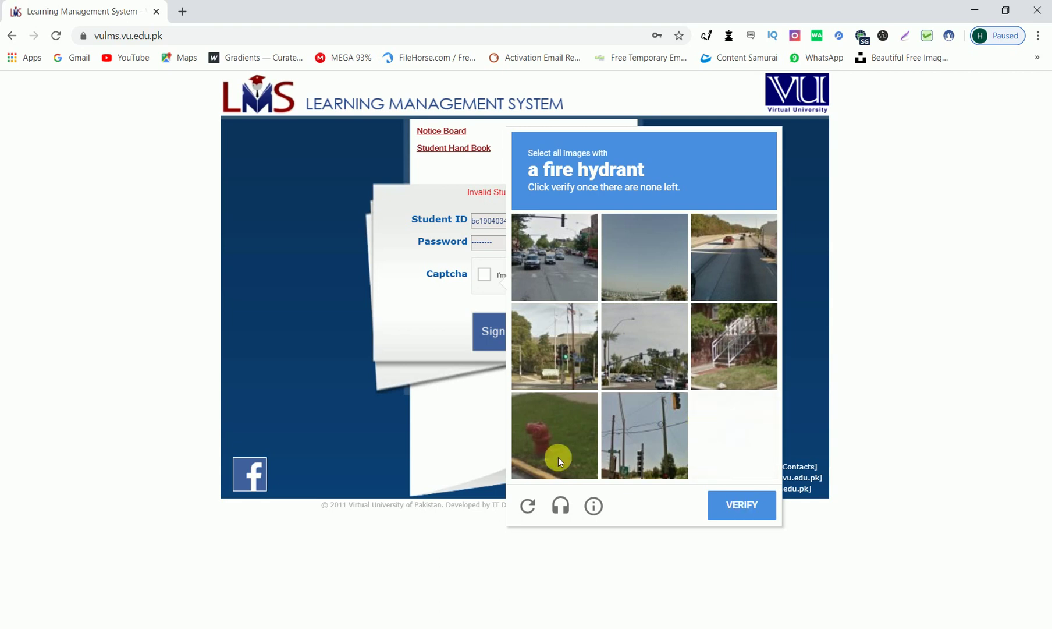
click(584, 456)
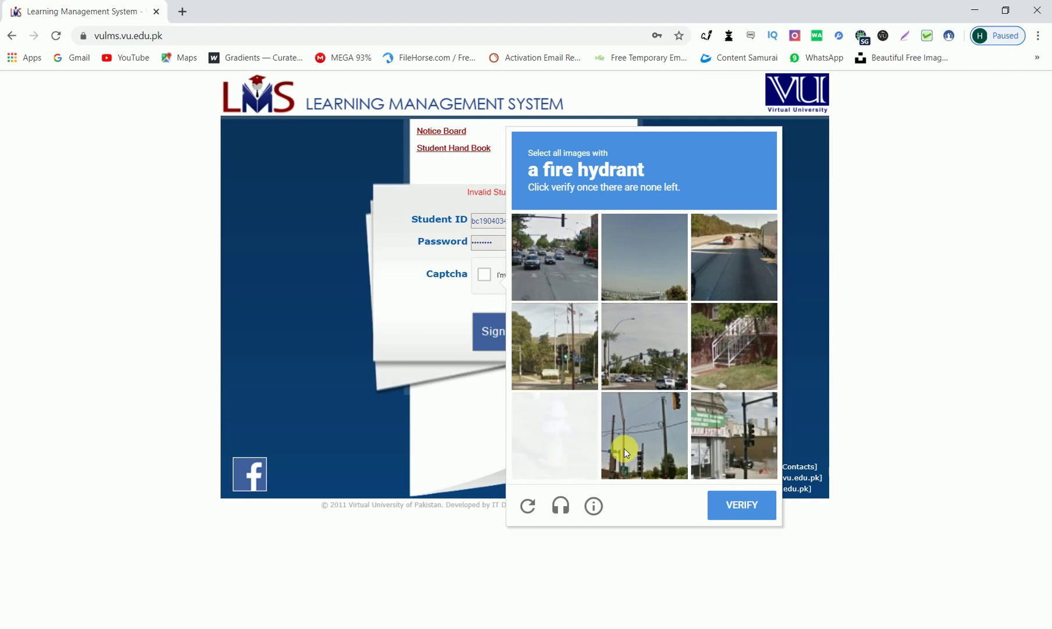
click(565, 451)
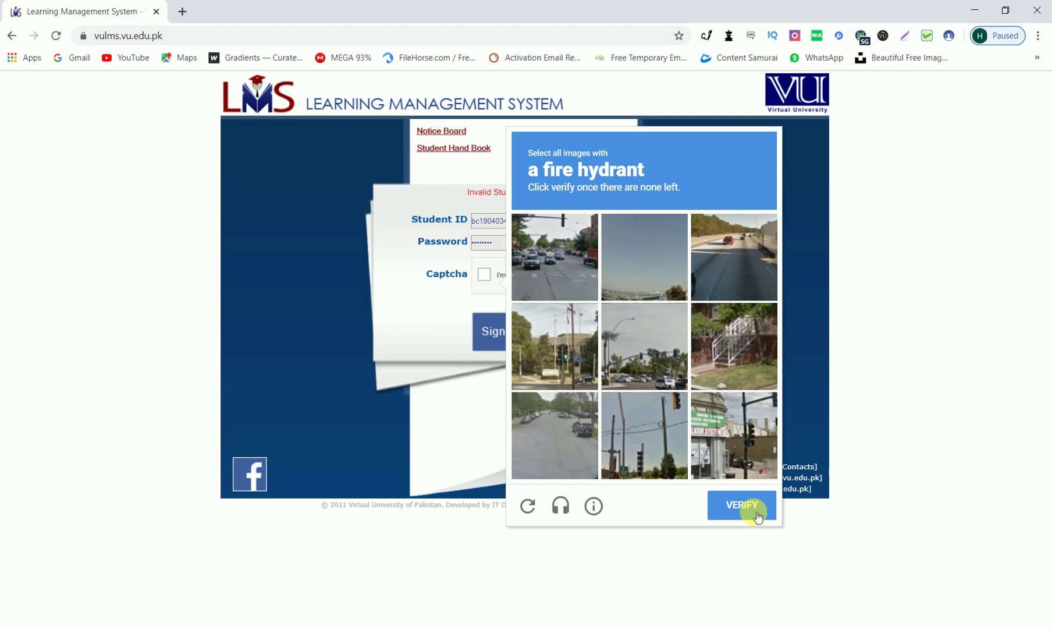
click(751, 512)
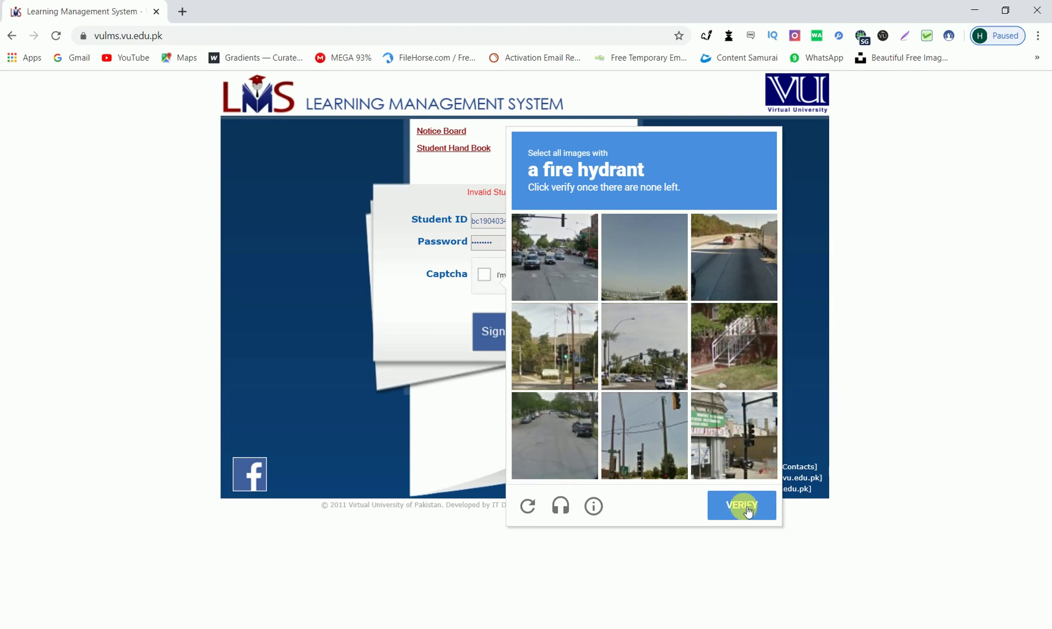
click(748, 511)
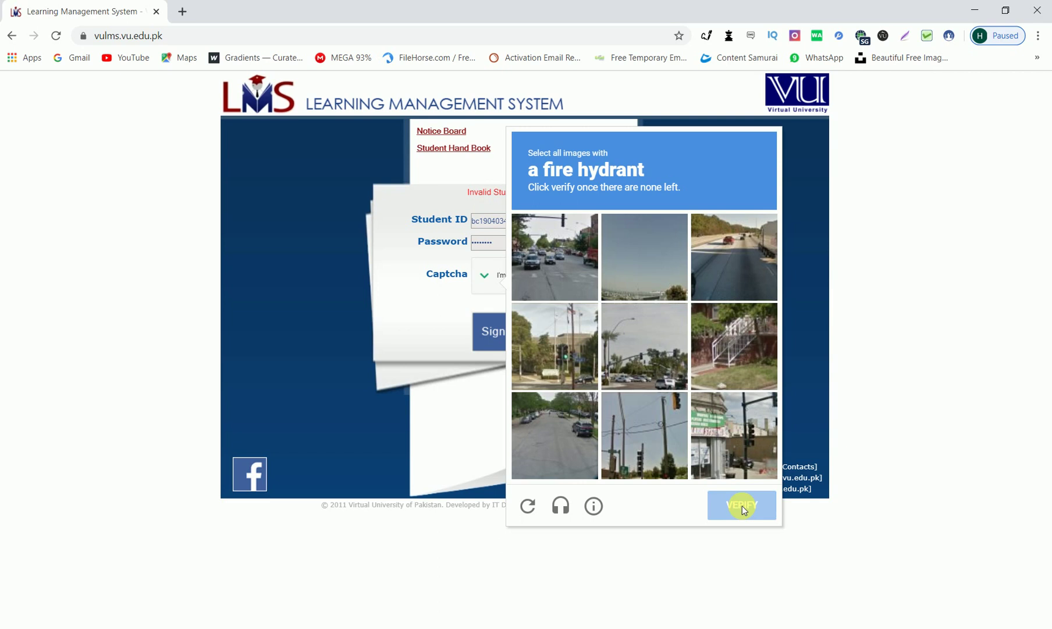
click(508, 348)
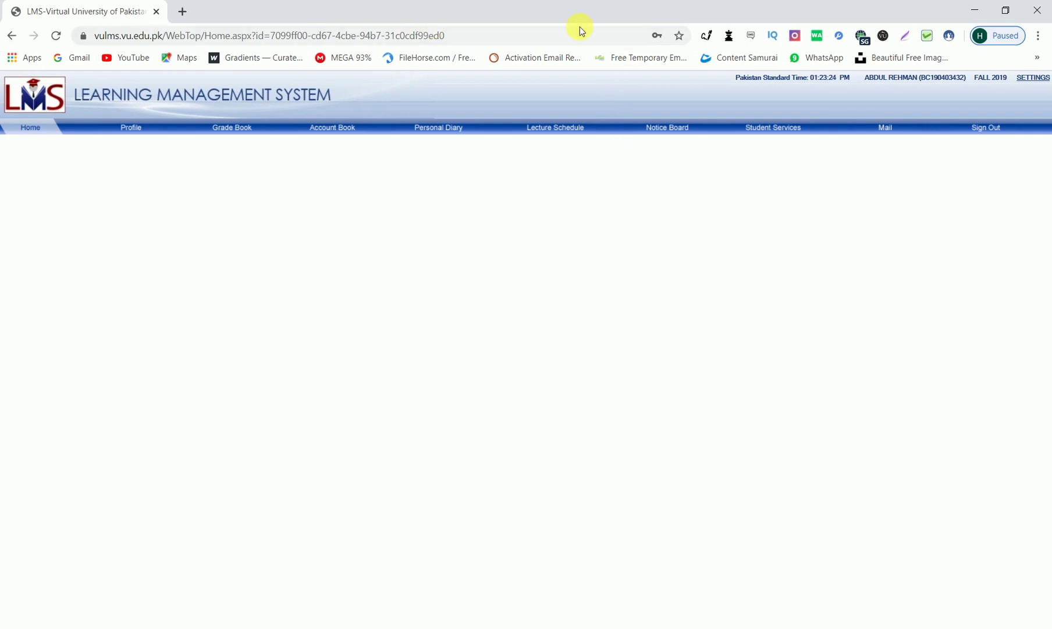
Save the VU LMS login in Chrome's password manager and go to Student Services.
click(658, 36)
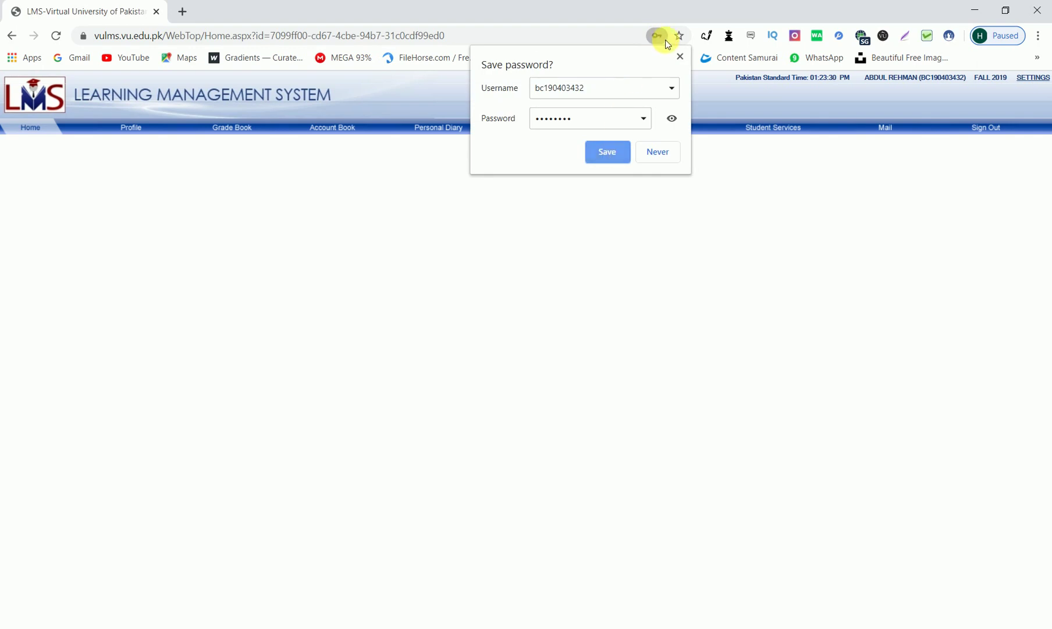
click(608, 153)
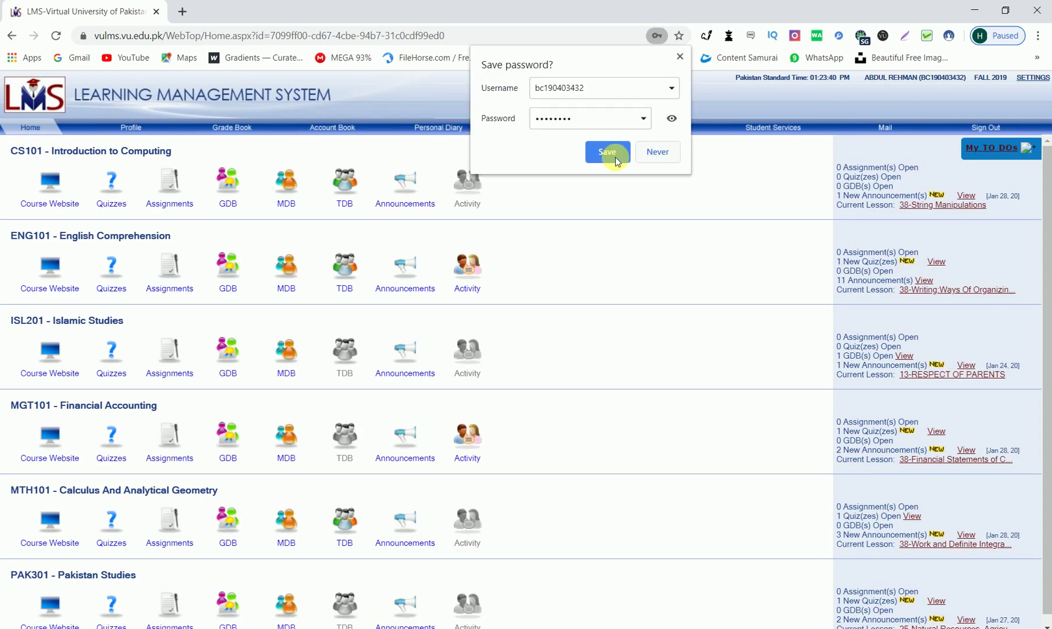
click(607, 152)
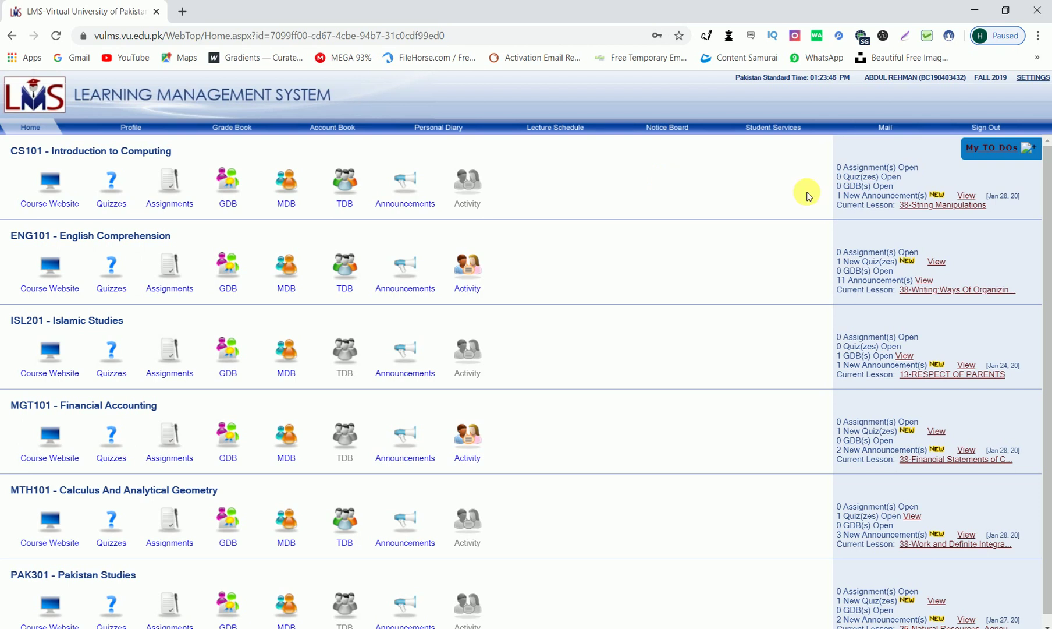
double_click(978, 156)
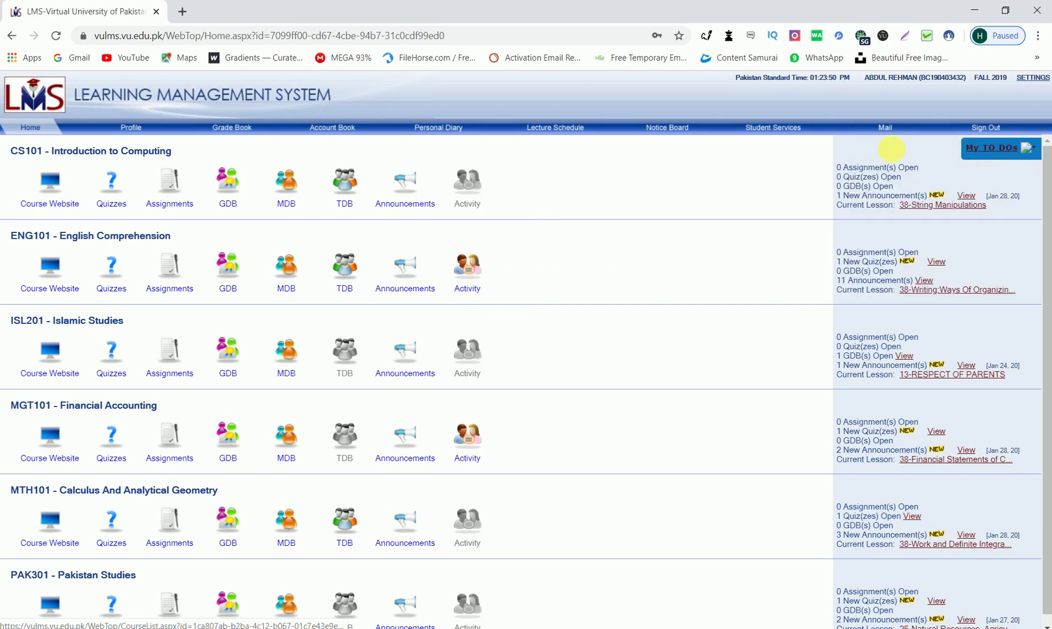
click(778, 130)
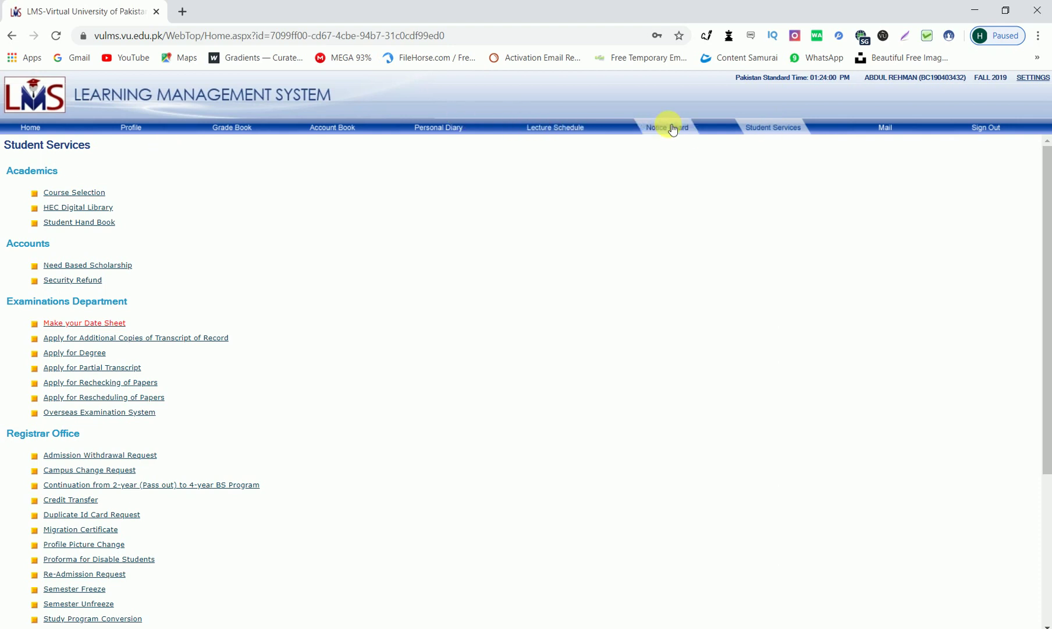
Open the Notice Board's 'Google Developer Student Club Event on 29th January' news item.
click(675, 129)
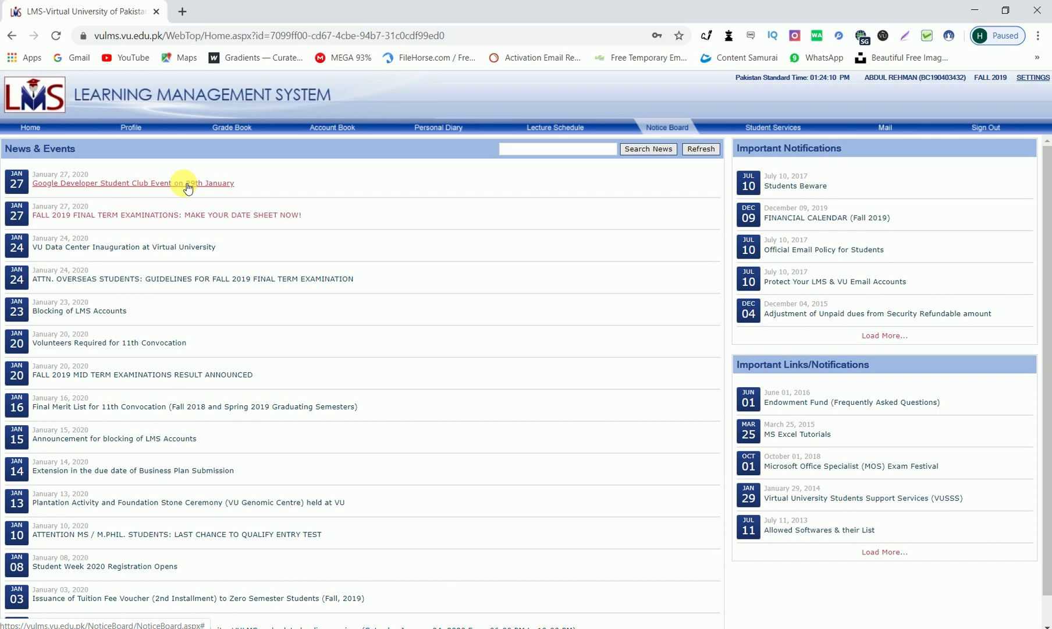
click(187, 184)
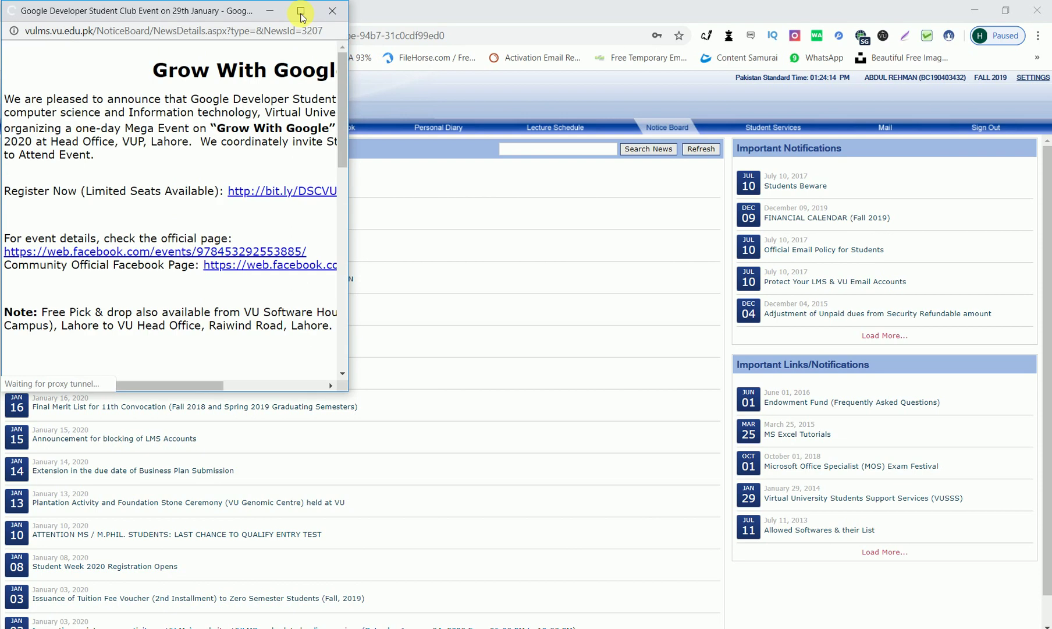
Maximize the Grow With Google notice popup, read it, and follow its bit.ly registration link.
click(302, 11)
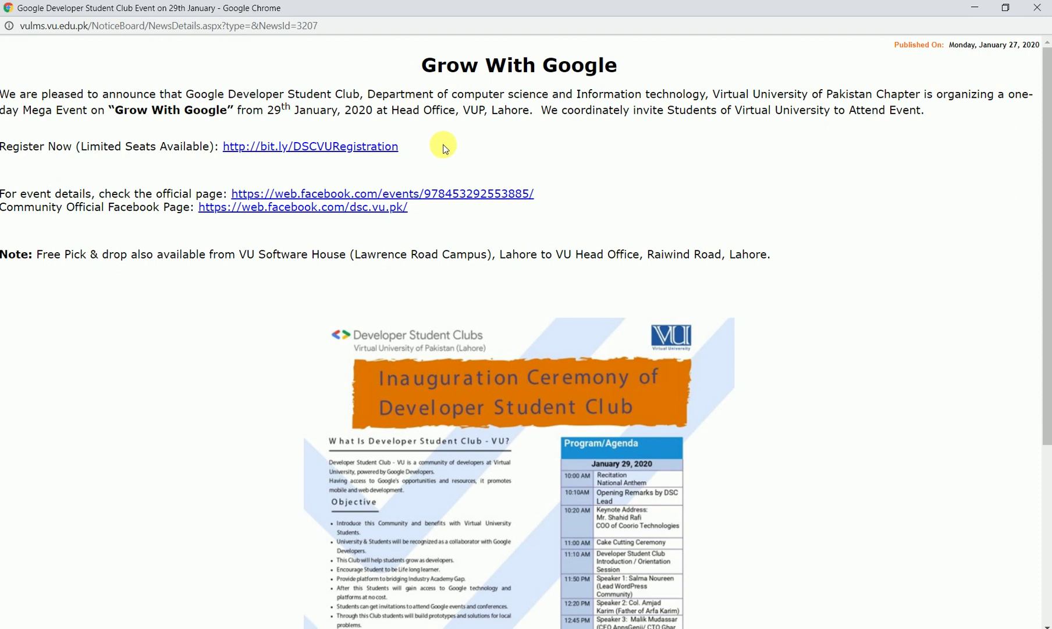
click(314, 145)
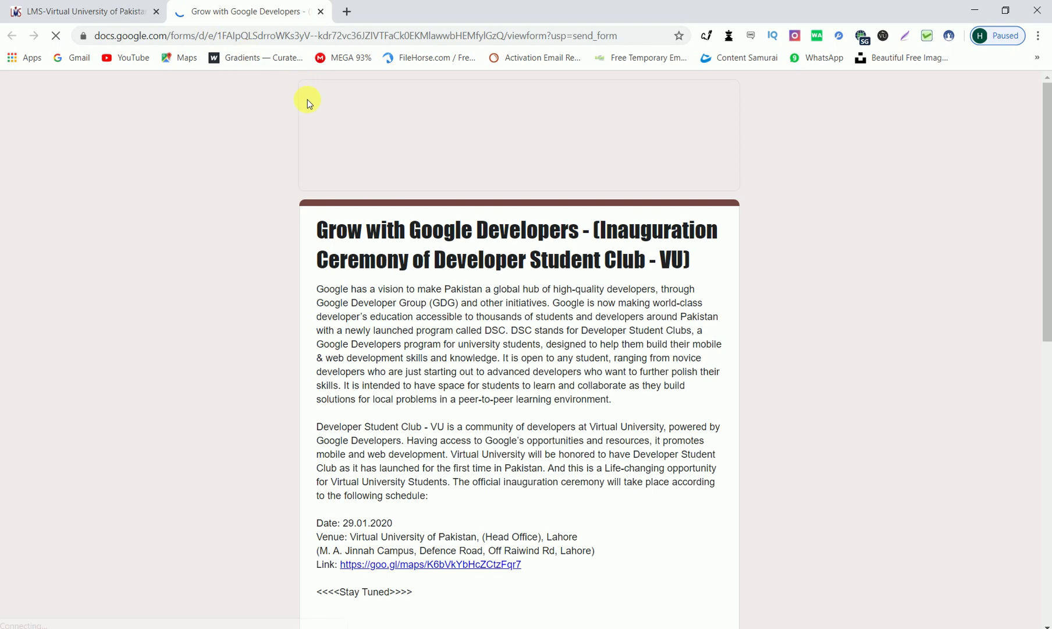
Scroll through the Grow with Google Developers form description down to the Email address question.
scroll(361, 186, down, 3)
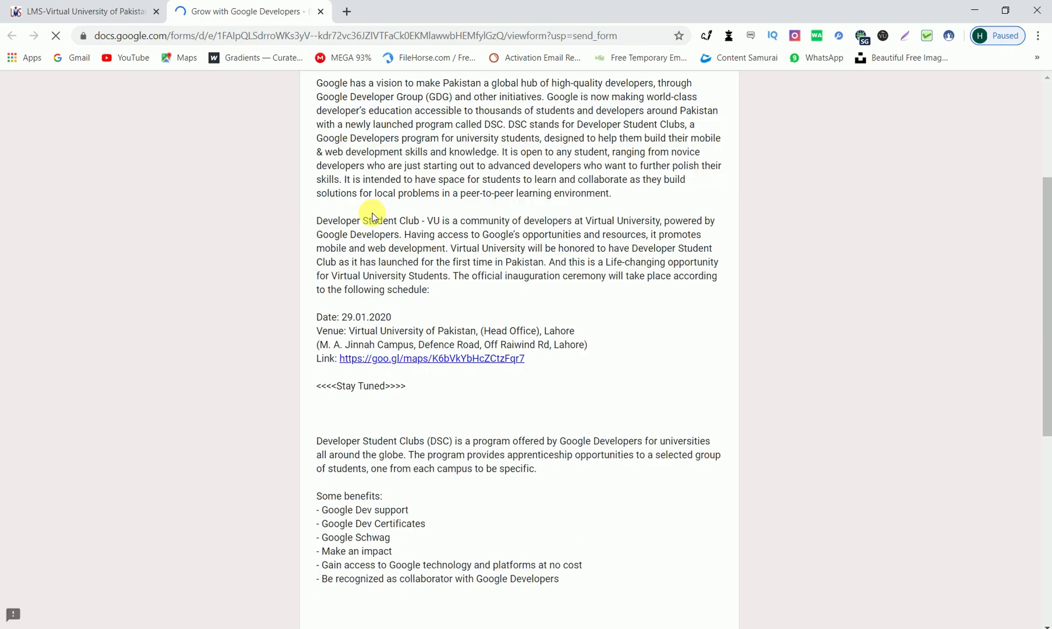
scroll(399, 212, up, 1)
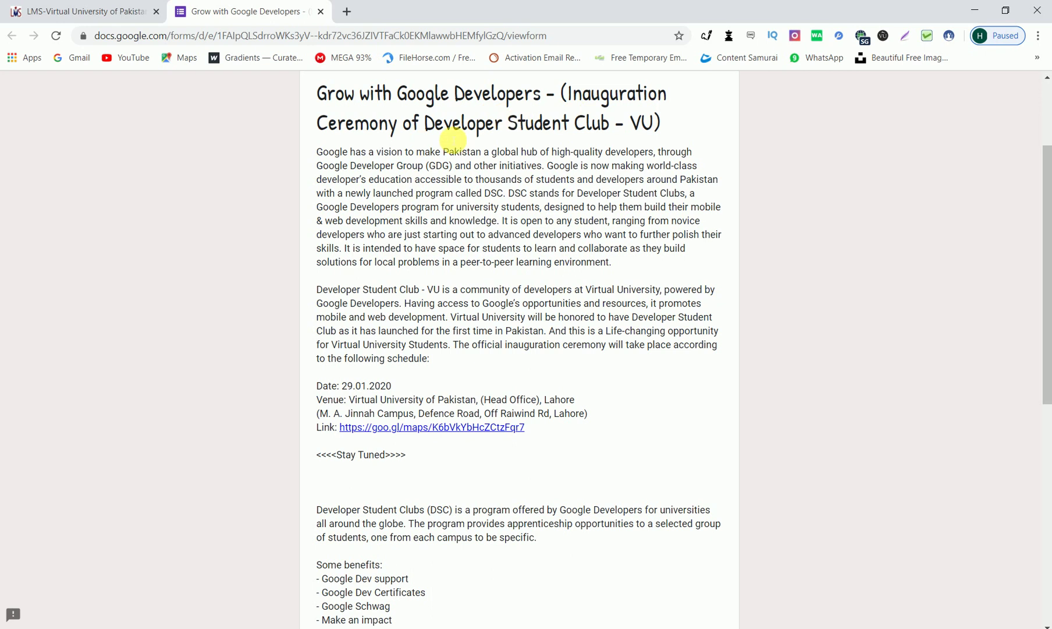
scroll(562, 180, down, 2)
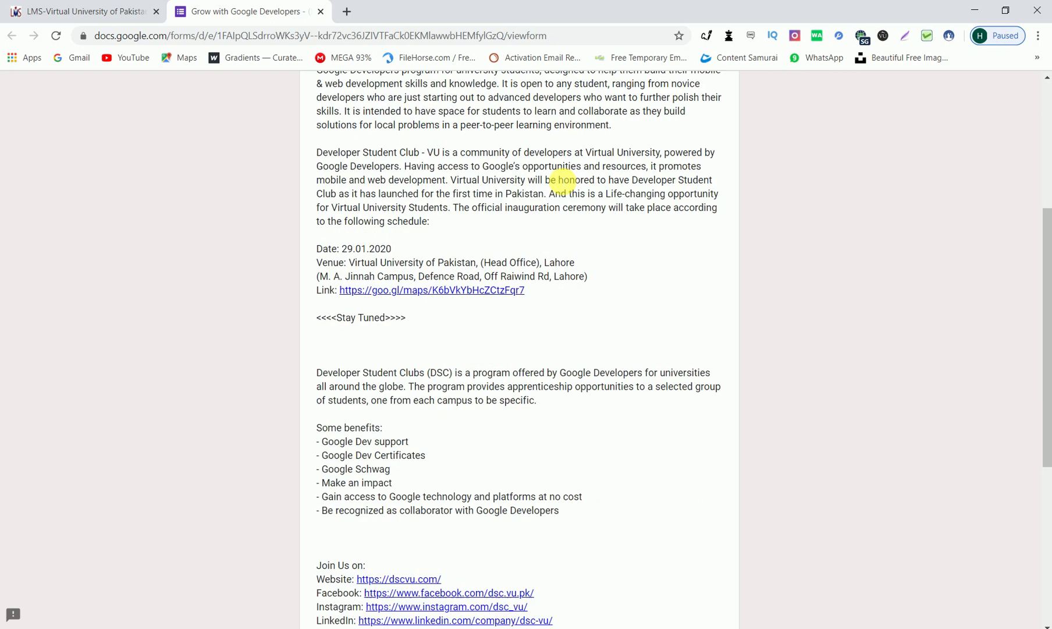
scroll(563, 179, down, 1)
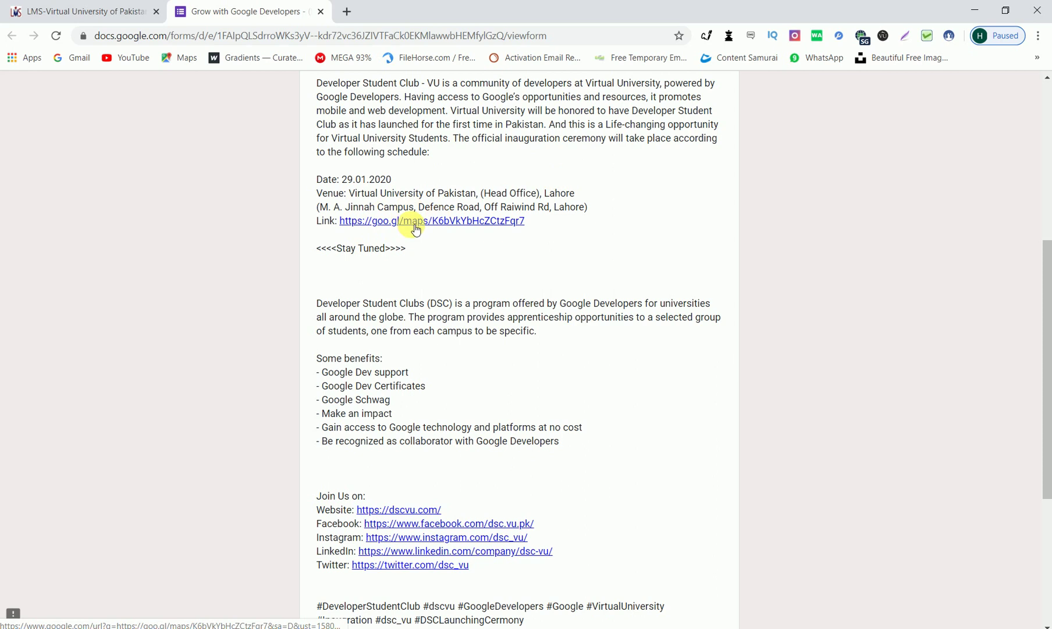
scroll(415, 228, down, 2)
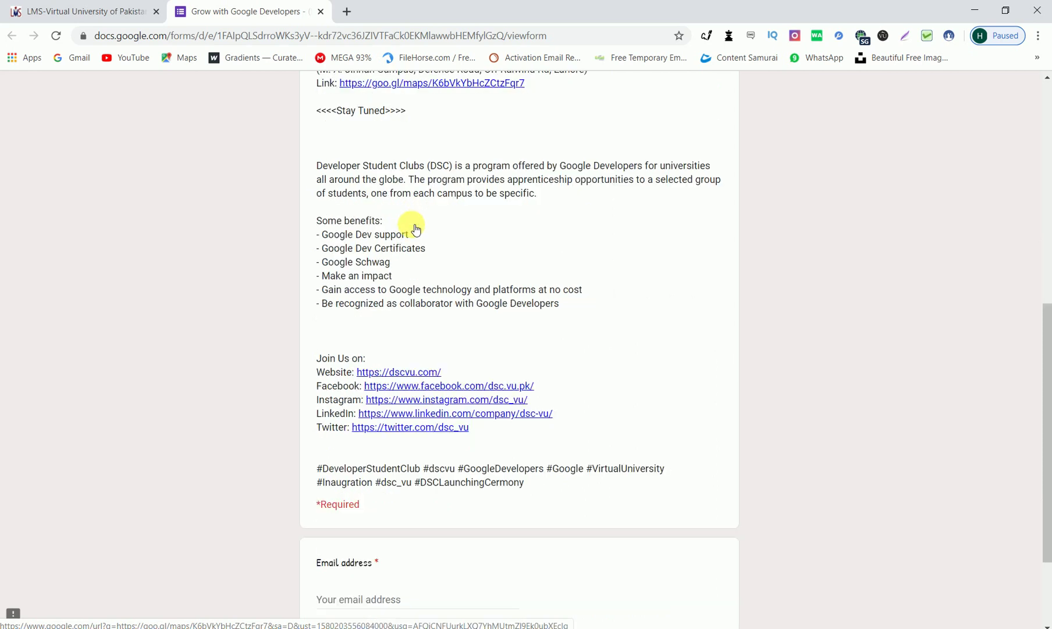
scroll(412, 225, down, 1)
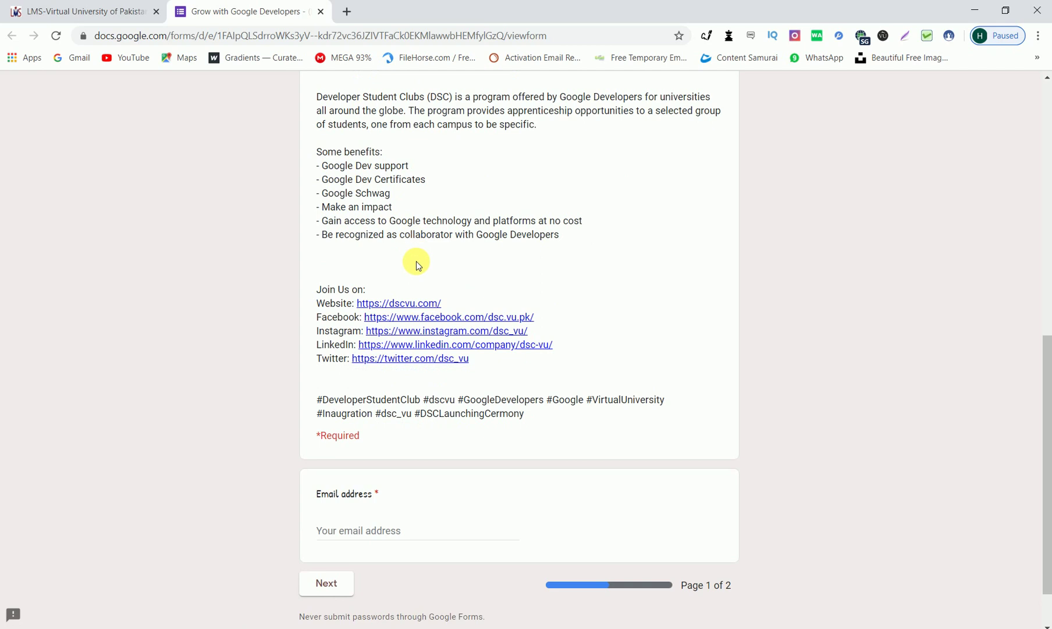
scroll(414, 257, down, 1)
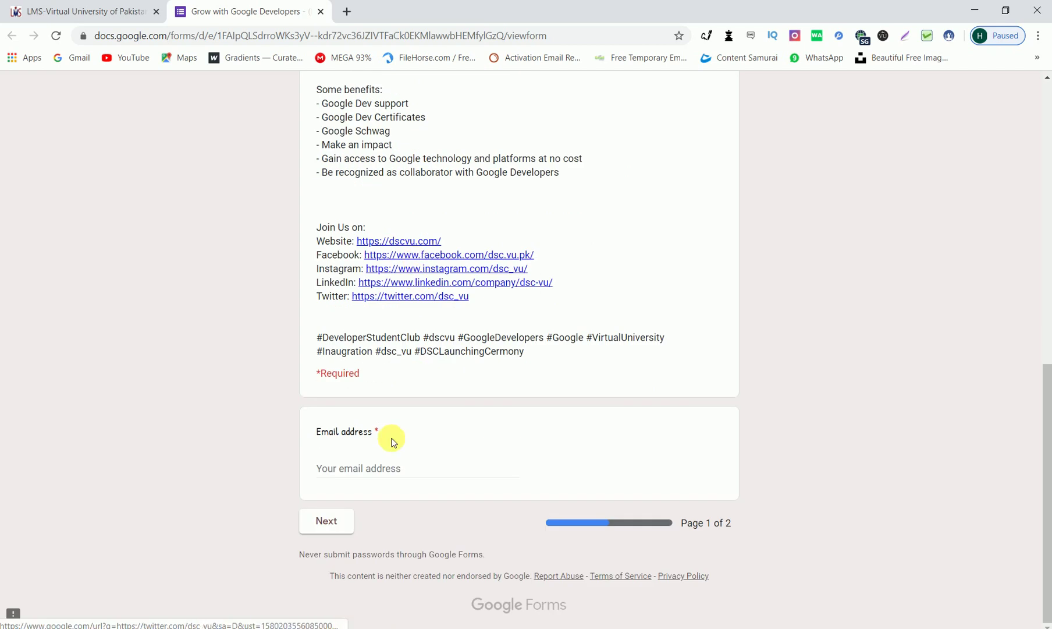
Enter the applicant's e-mail address in the required Email address field on page 1.
click(358, 467)
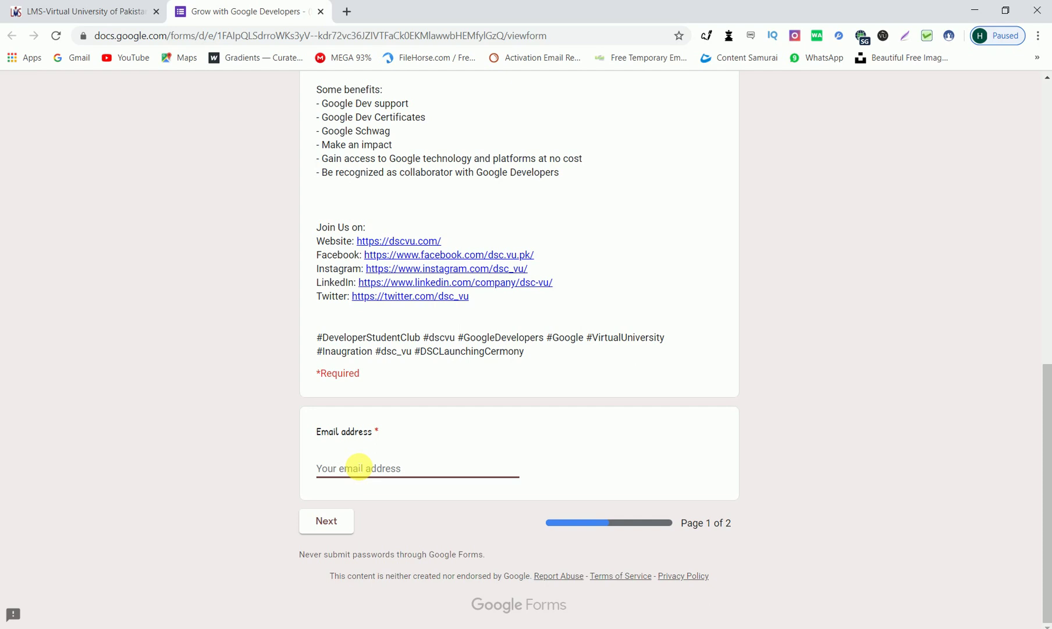
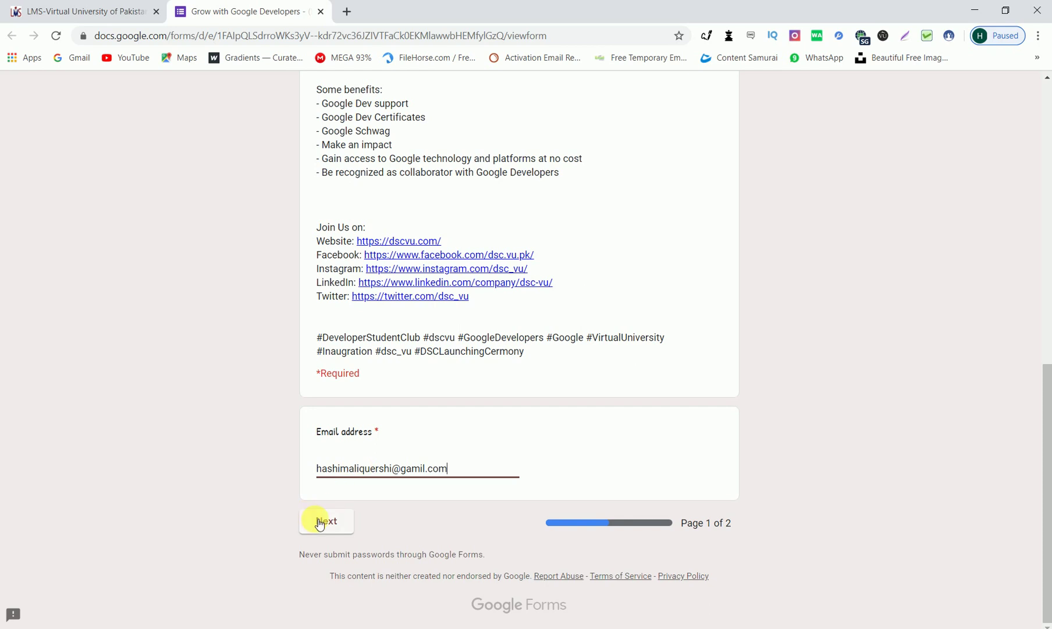
Advance to page 2 of the form and browse the Full Name and CNIC Number questions.
click(319, 522)
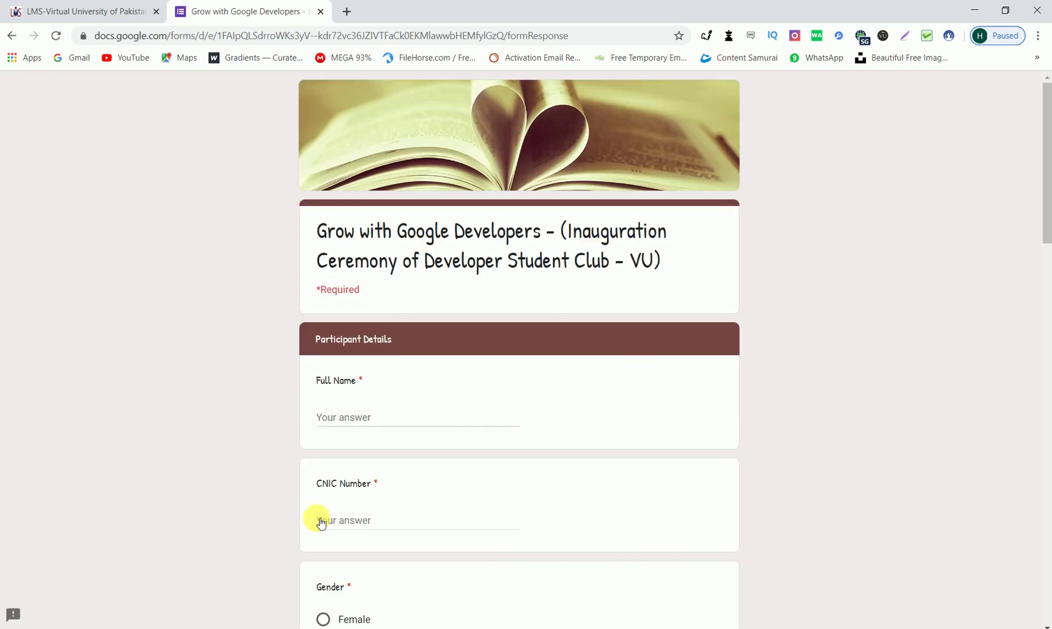
scroll(471, 425, down, 1)
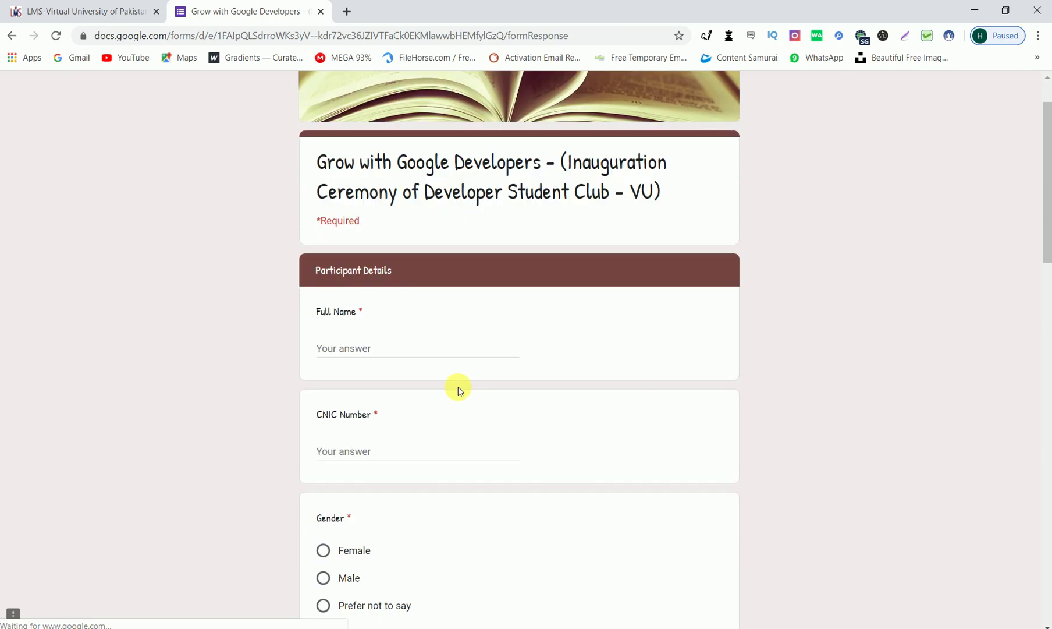
click(421, 354)
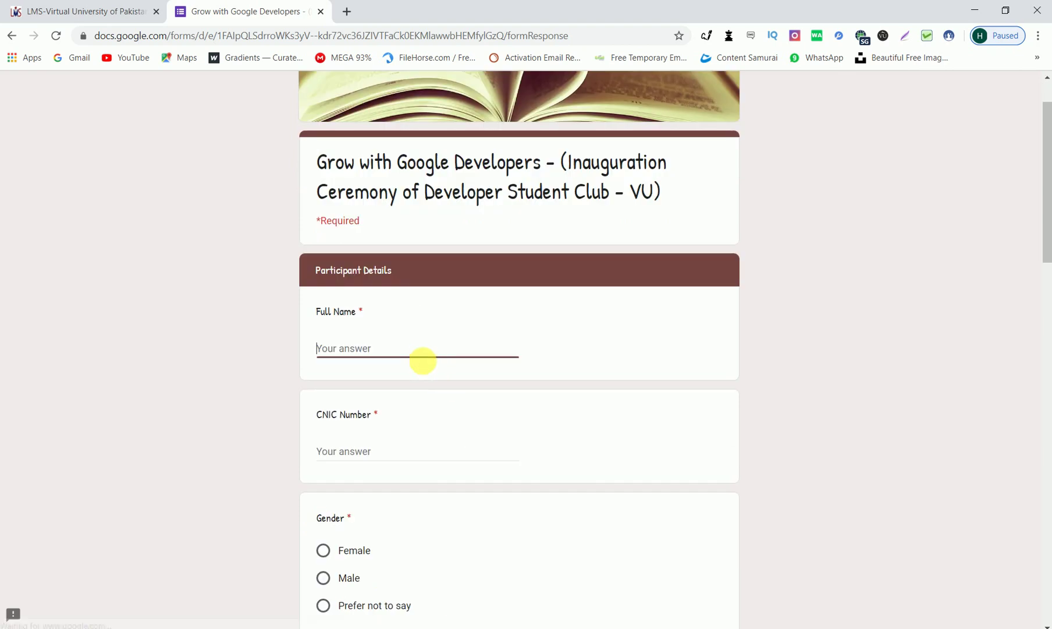
scroll(427, 372, down, 2)
click(396, 318)
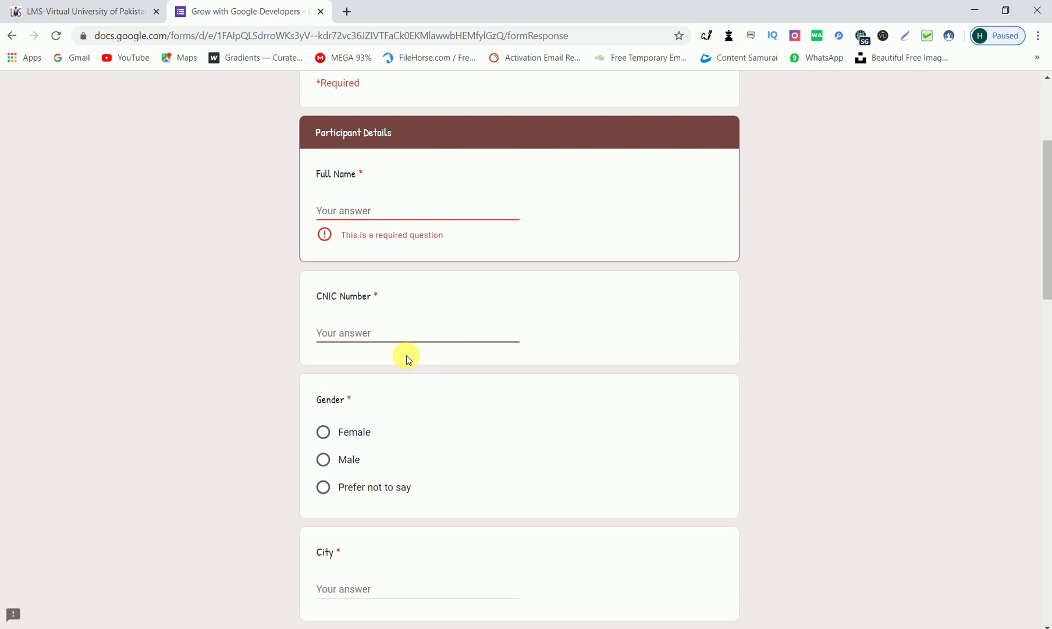
scroll(409, 428, down, 1)
scroll(404, 418, down, 1)
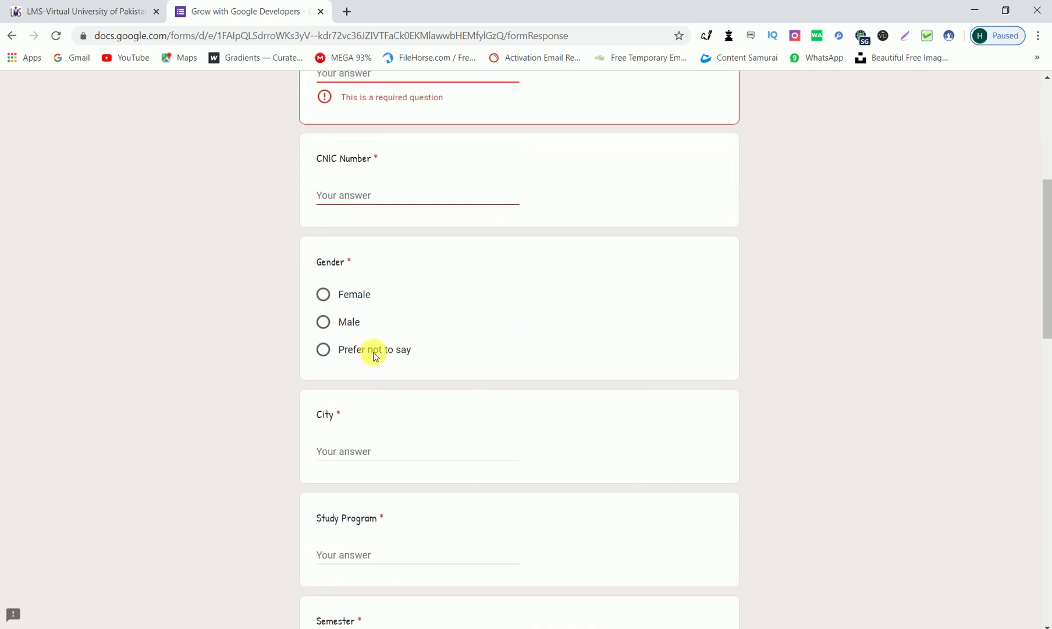
scroll(381, 372, down, 1)
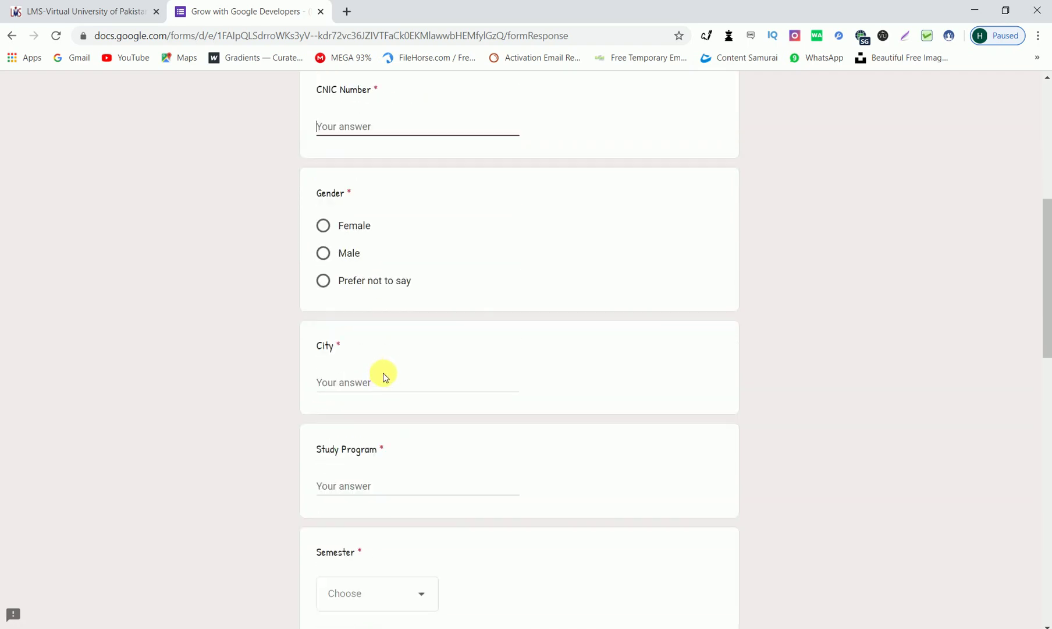
scroll(382, 376, down, 1)
scroll(383, 394, down, 2)
scroll(383, 392, down, 2)
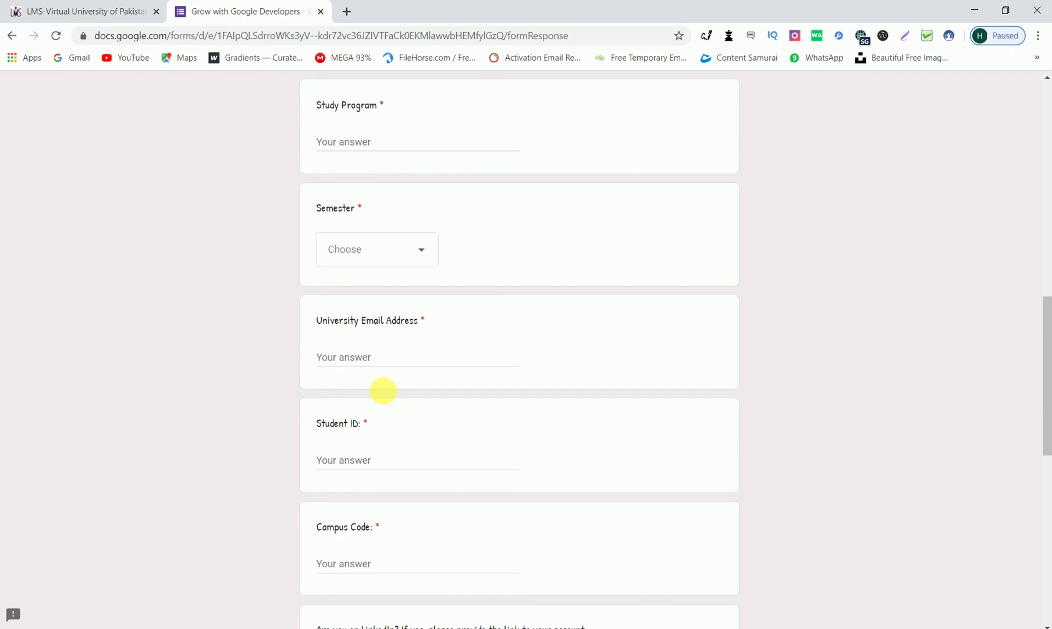
scroll(379, 377, down, 2)
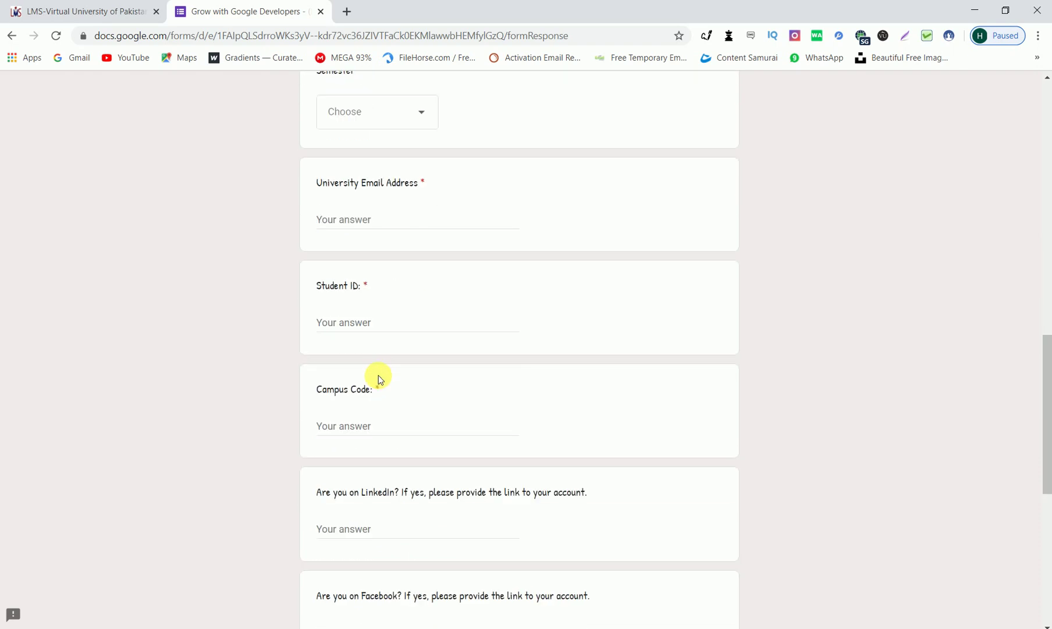
scroll(378, 375, down, 1)
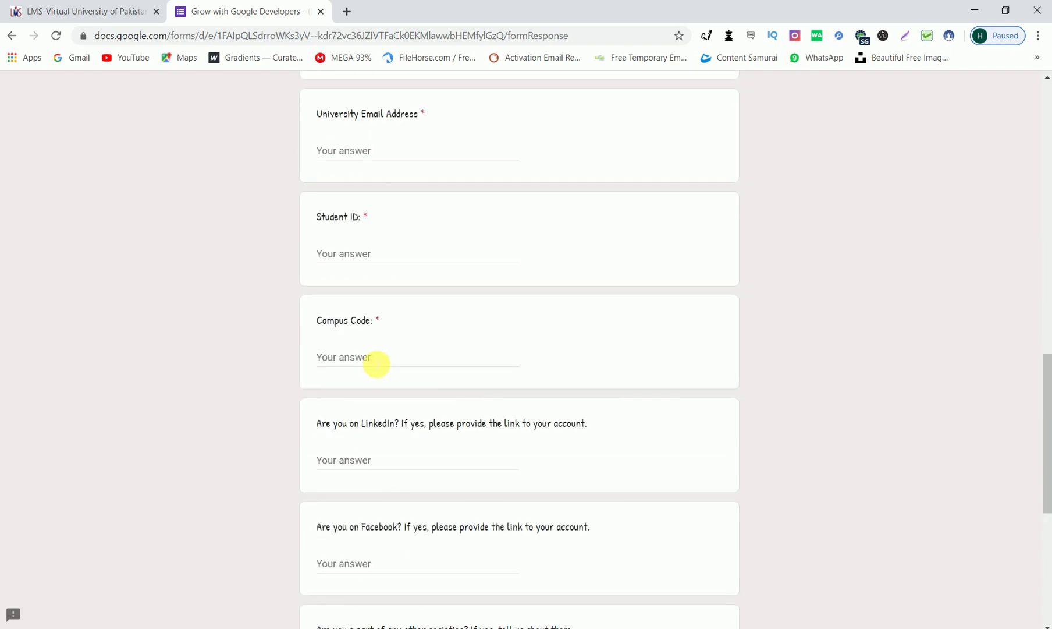
Move past Campus Code and Any Comment, then switch on 'Send me a copy of my responses'.
click(377, 364)
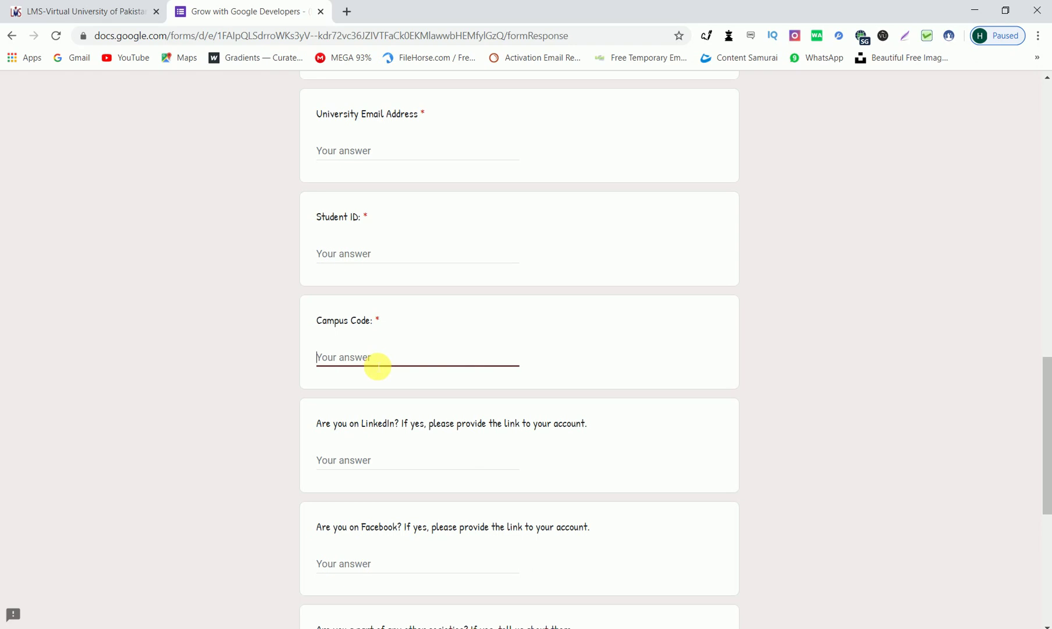
scroll(372, 366, down, 2)
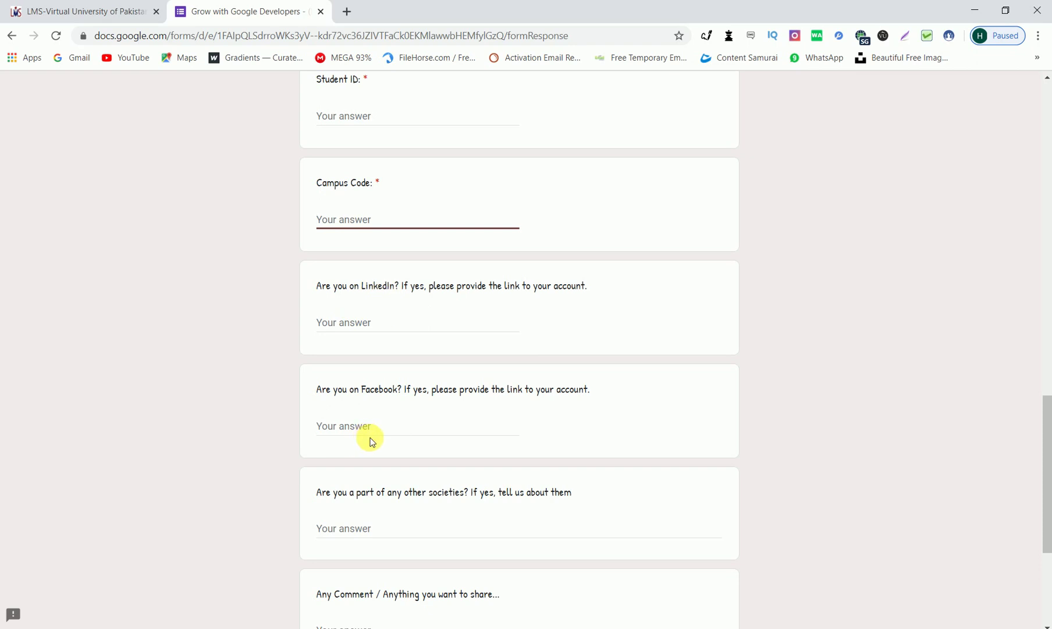
scroll(368, 435, down, 2)
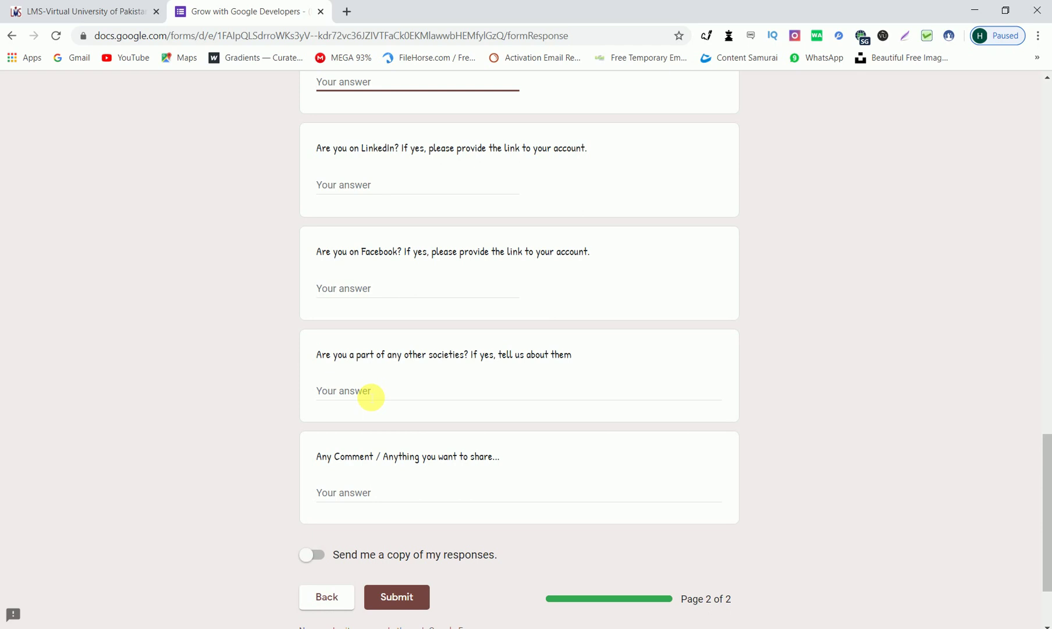
scroll(370, 397, down, 2)
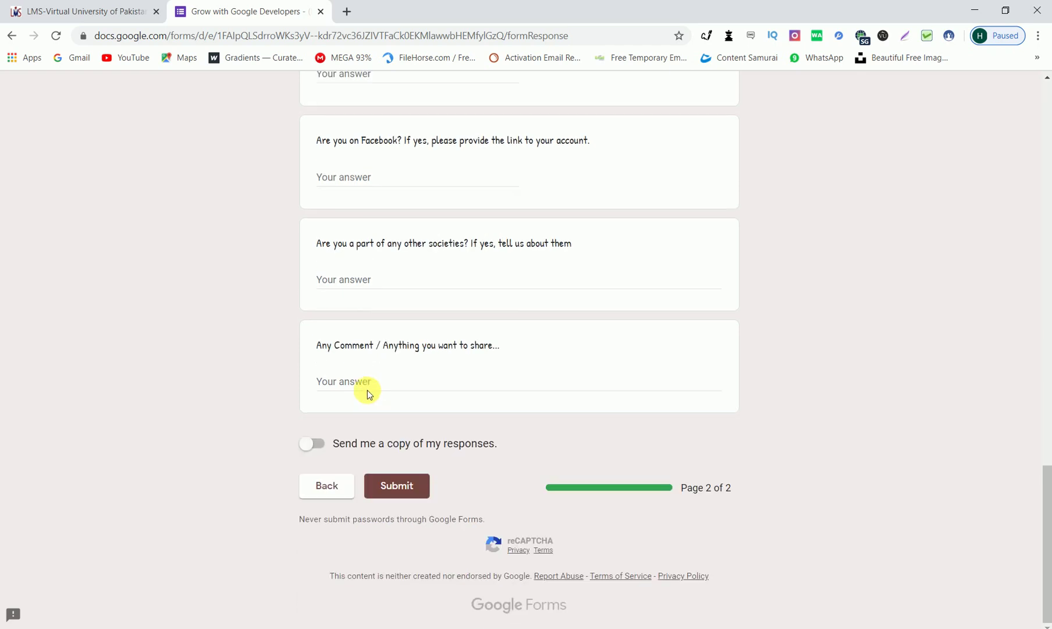
click(368, 383)
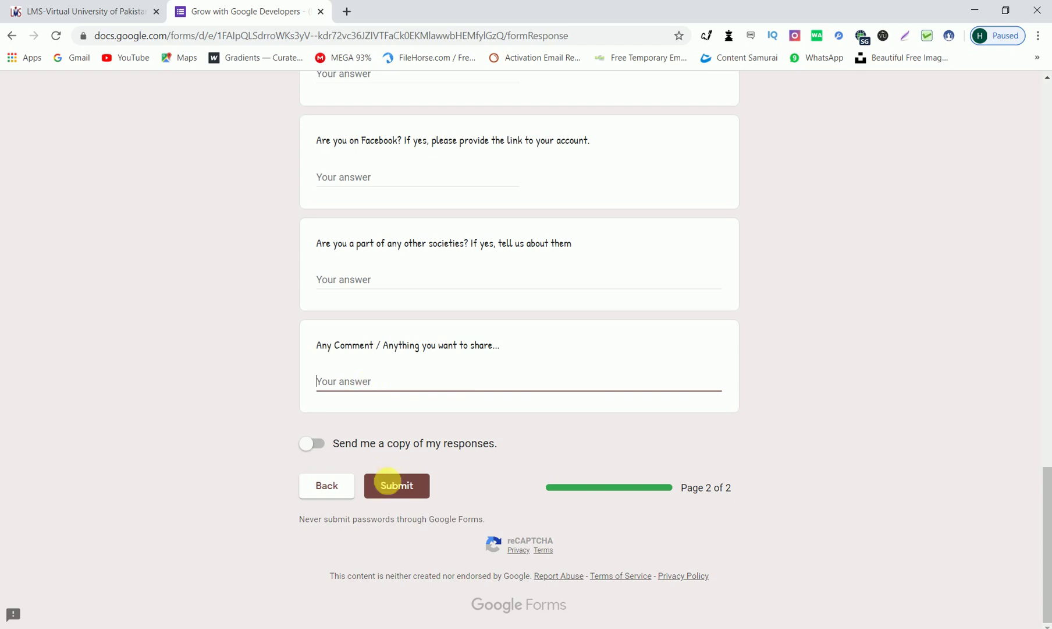
click(323, 446)
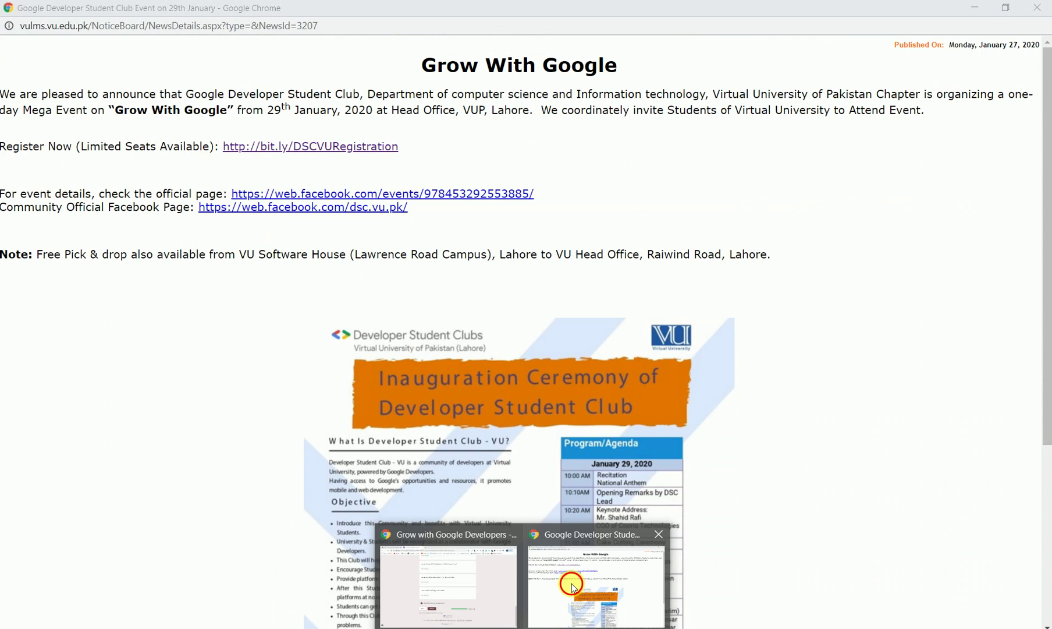
Return to the LMS-Virtual University tab and open the Home page with courses CS101 to PAK301.
click(573, 589)
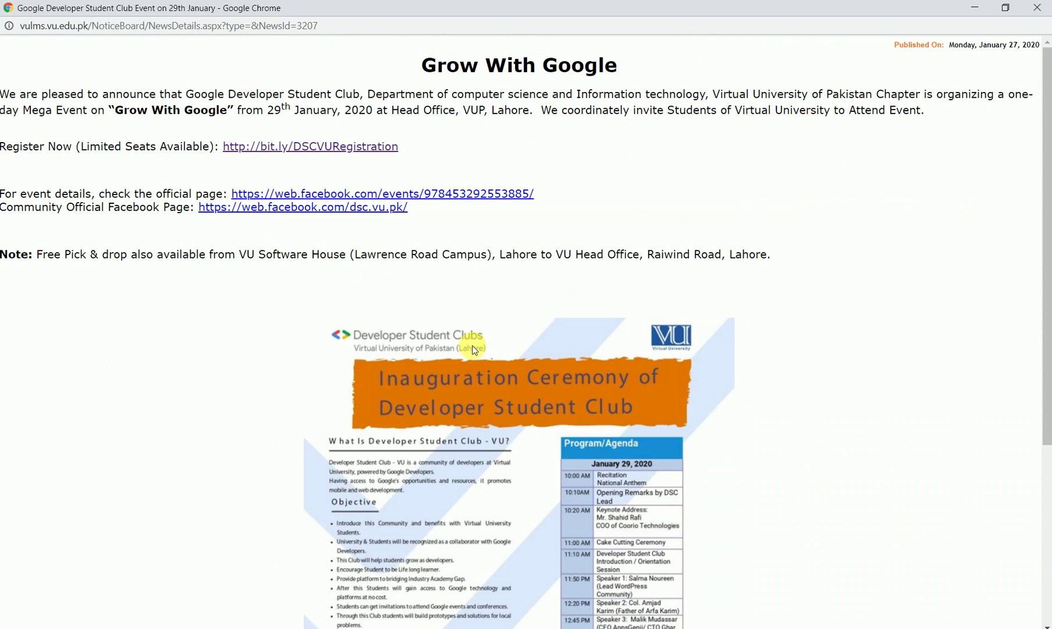
scroll(474, 349, down, 5)
scroll(474, 349, up, 5)
mouse_move(499, 625)
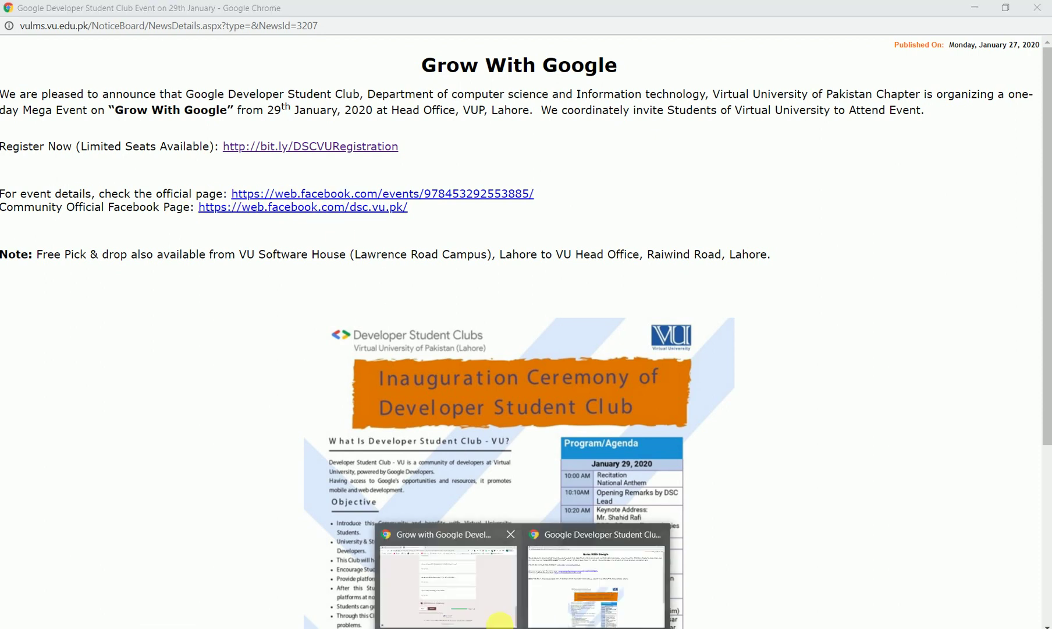
click(442, 565)
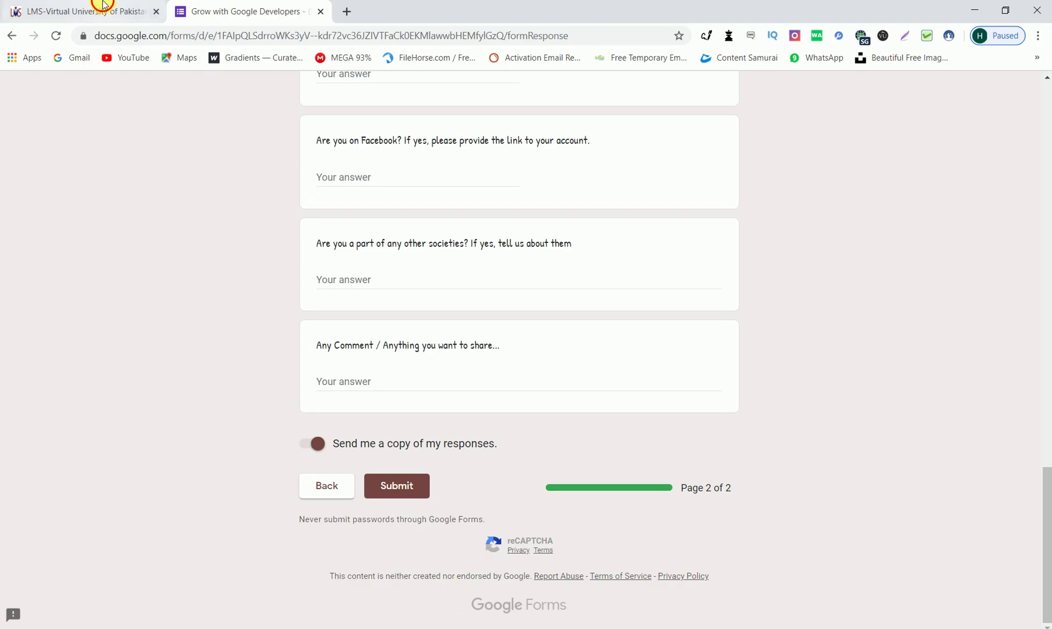
click(103, 8)
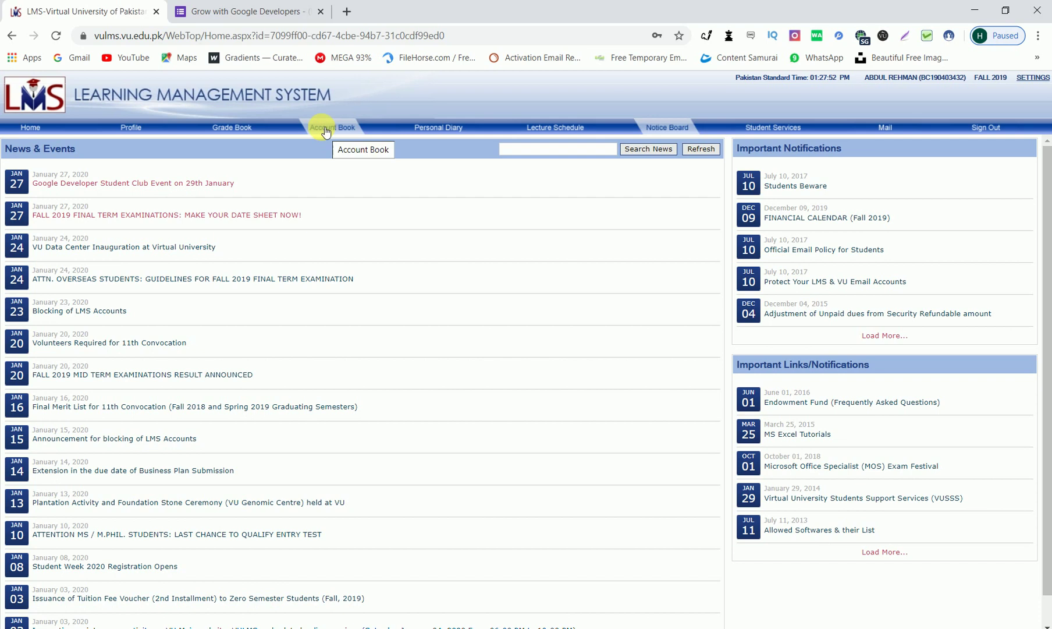
click(23, 131)
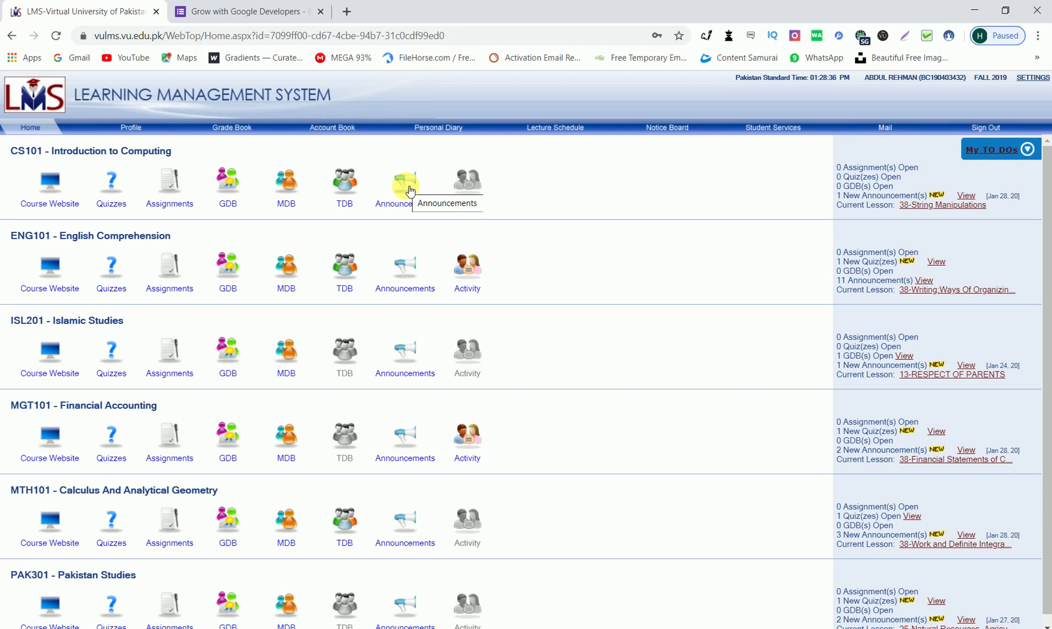
View CS101 Announcements and go back to the older 'Assignment No.3' notice due 16/01/2020.
click(411, 191)
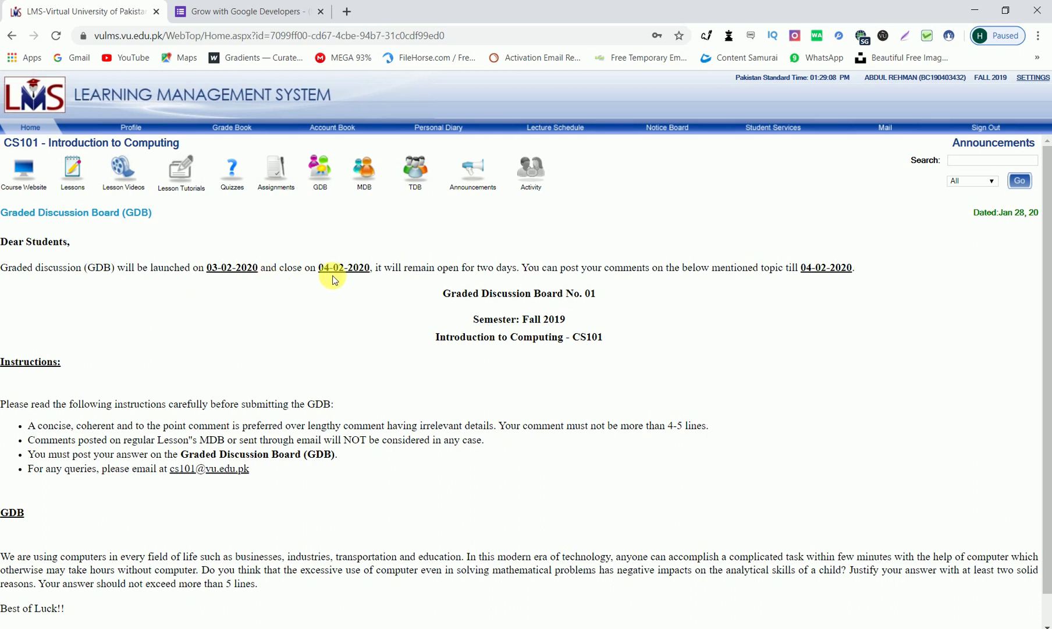
scroll(442, 277, down, 1)
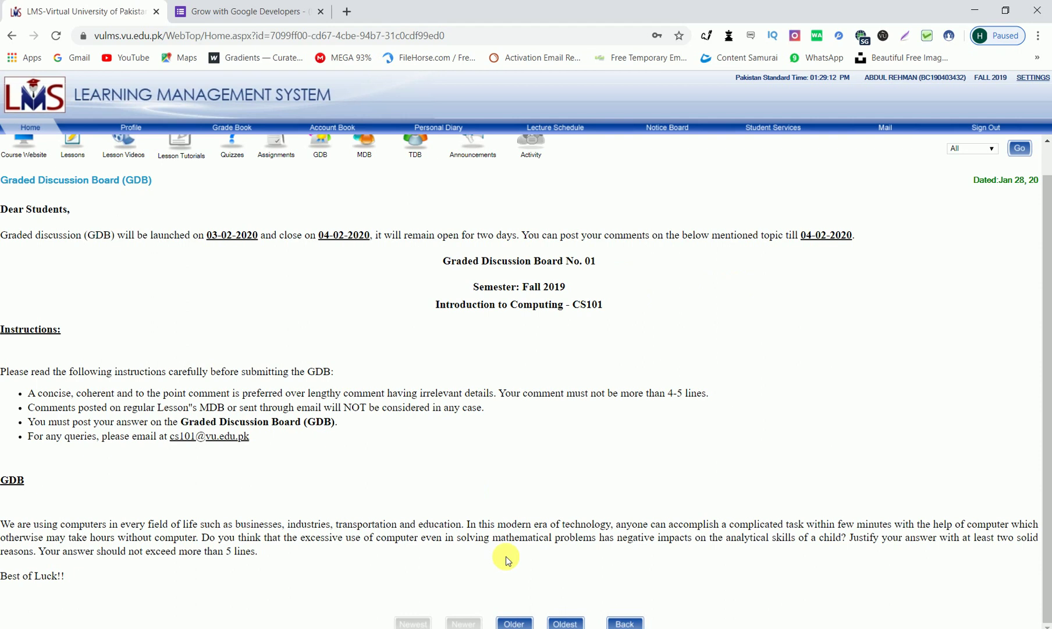
click(516, 623)
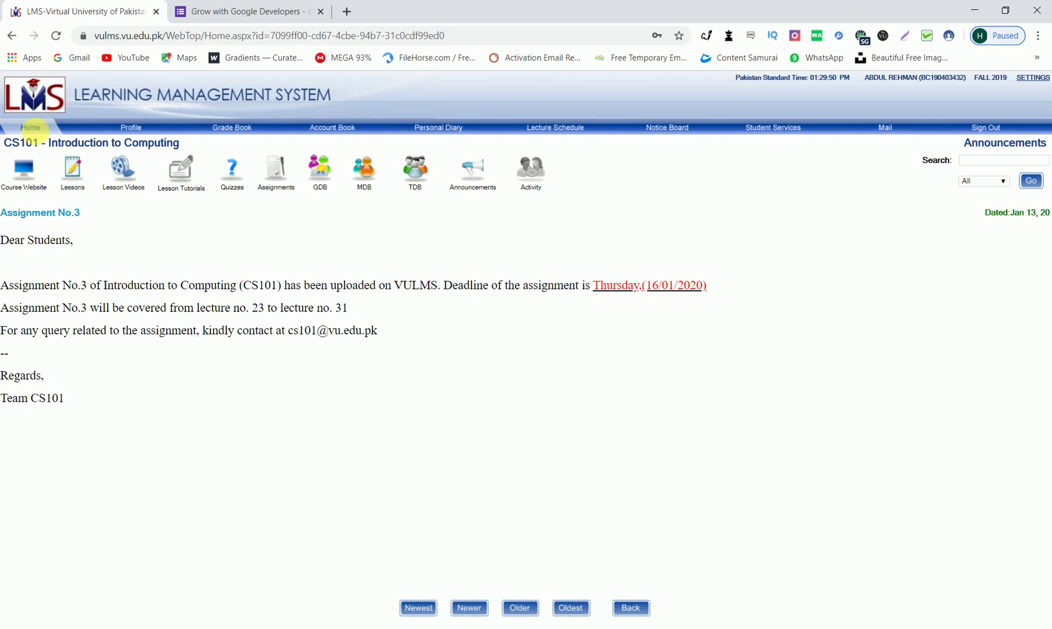
Go back to the VU LMS Home page from the CS101 'Assignment No.3' notice.
click(39, 137)
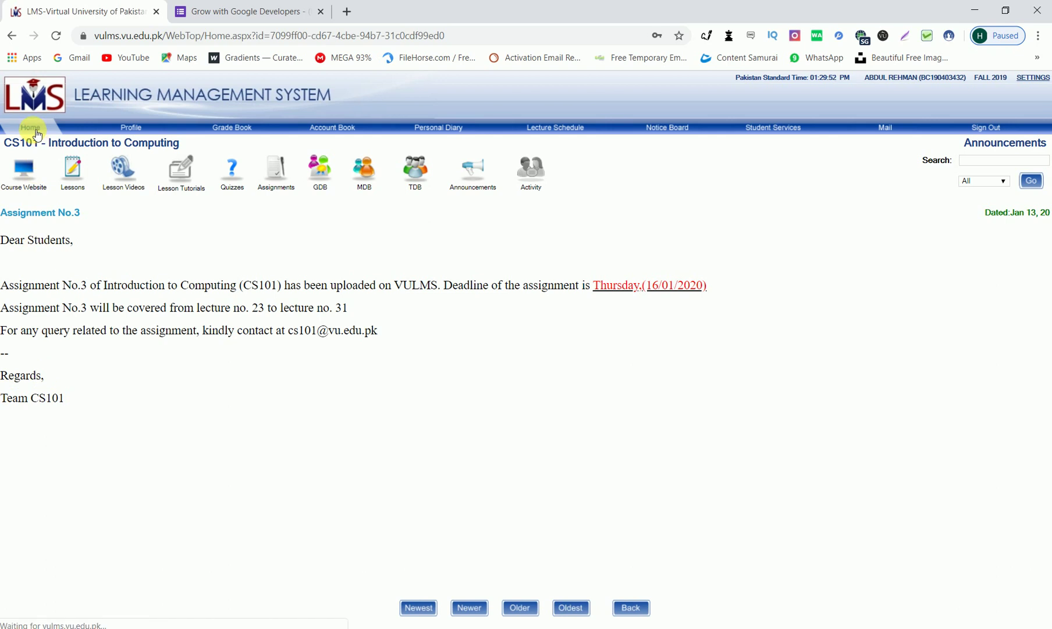